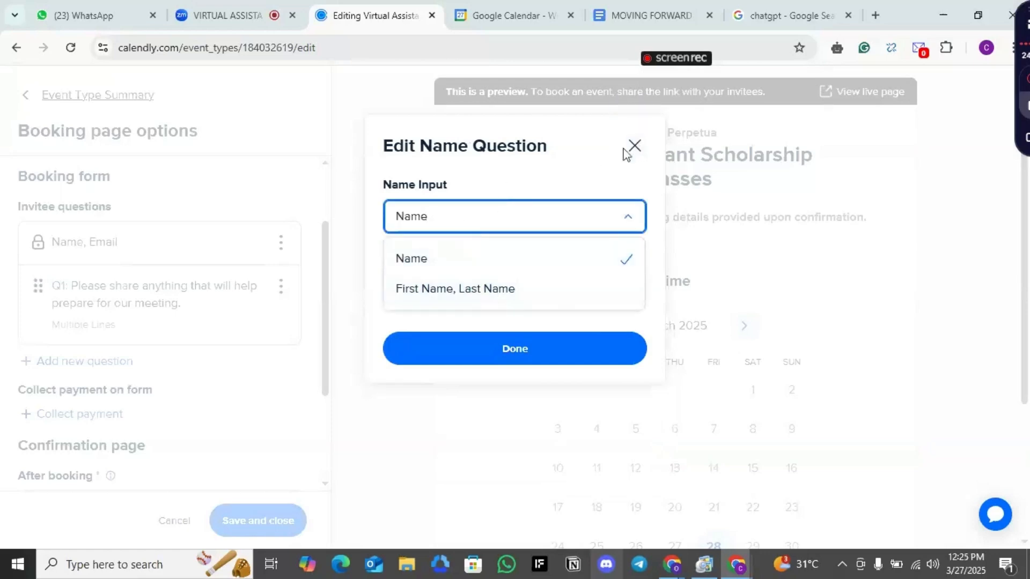
Confirm the single Name input setting and close the name question editor
left_click(531, 351)
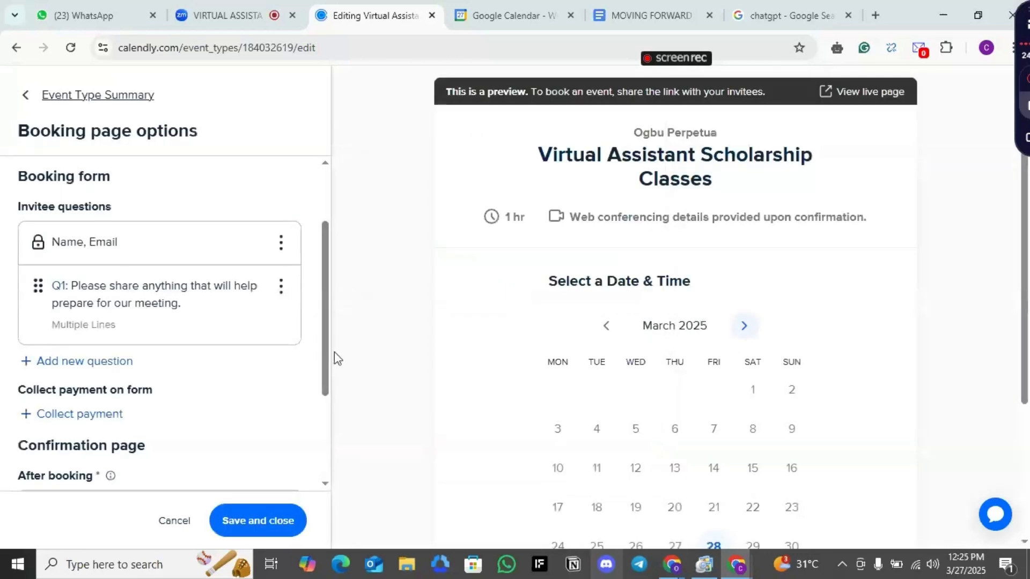
left_click_drag(329, 360, 345, 443)
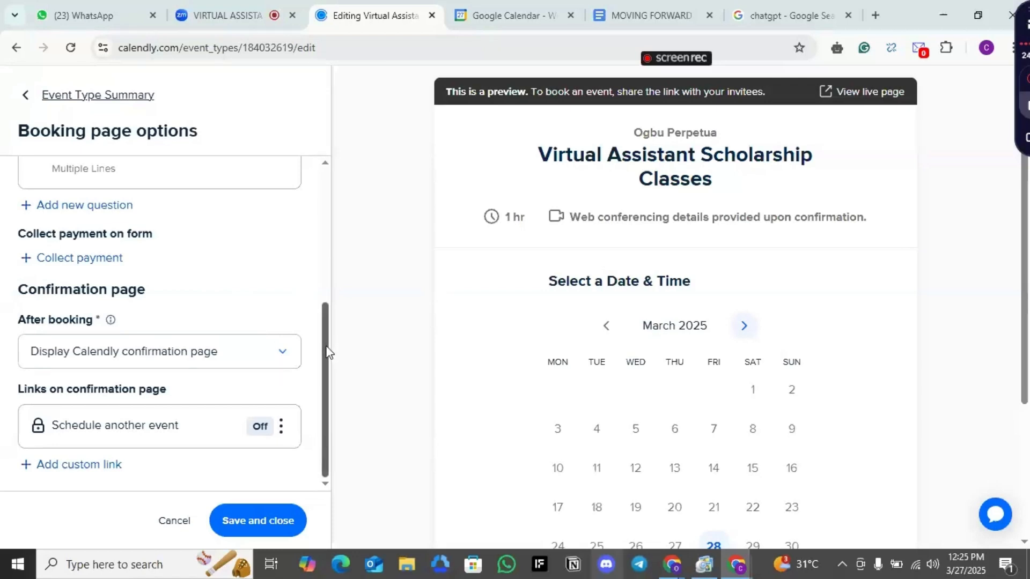
left_click(97, 260)
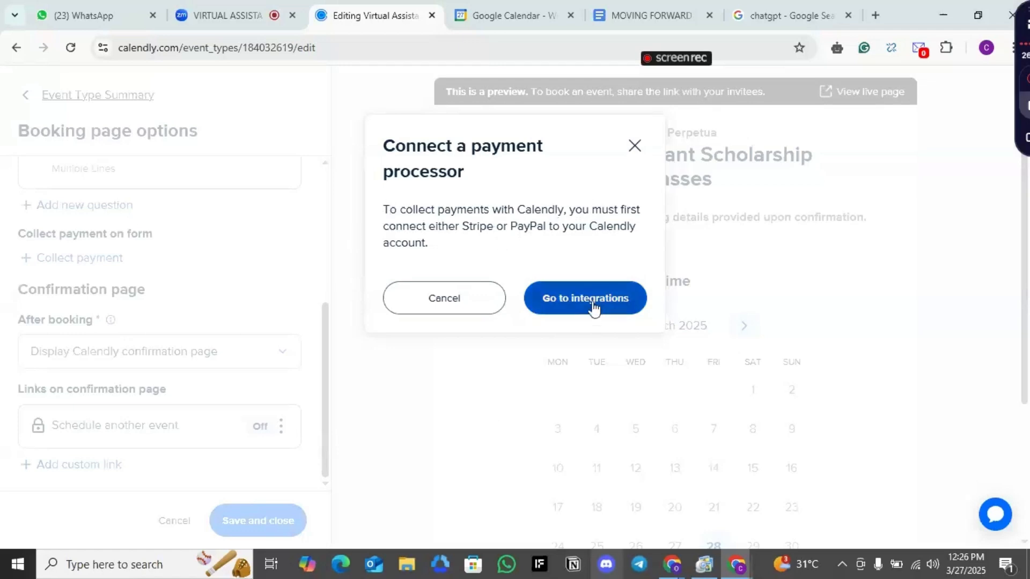
left_click(635, 147)
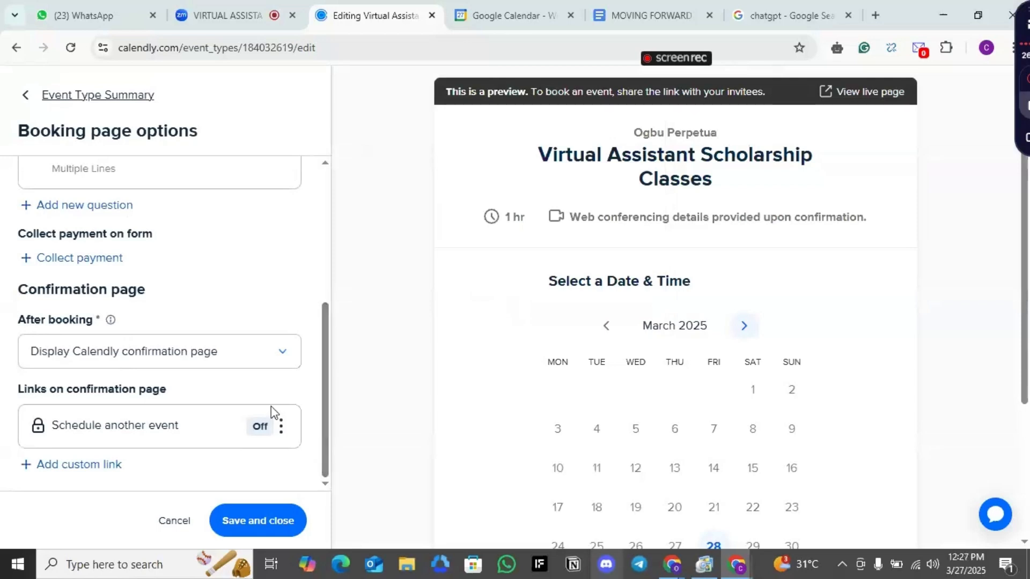
Select Display Calendly confirmation page as the after-booking action
left_click(274, 358)
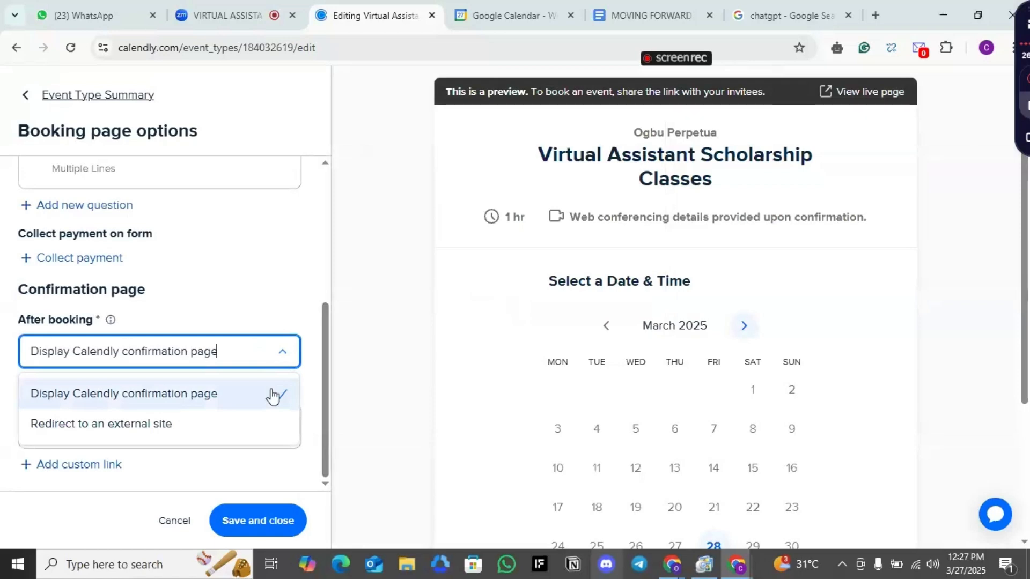
left_click(203, 398)
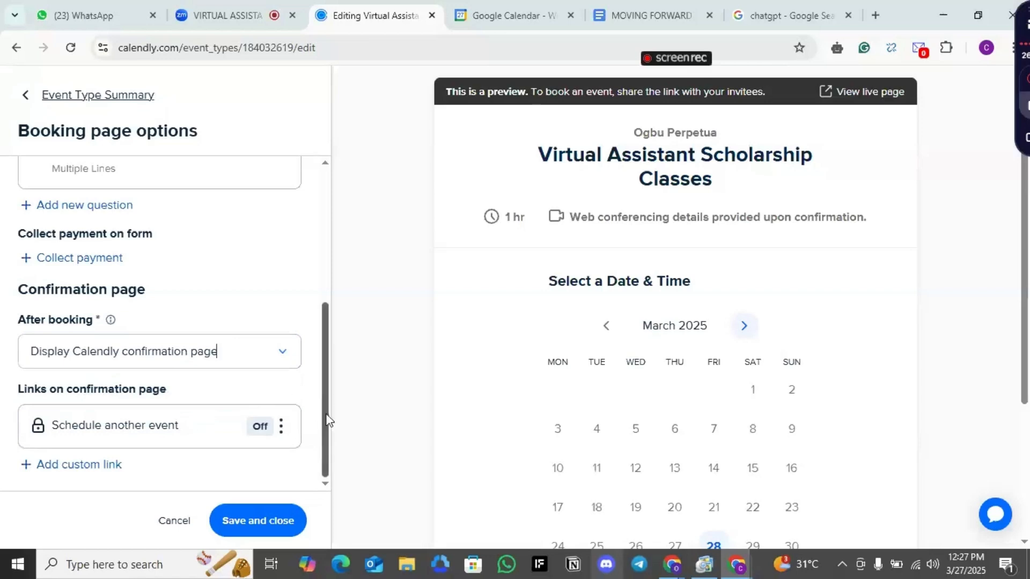
Turn on the Schedule another event confirmation link and save the booking page options
left_click(284, 427)
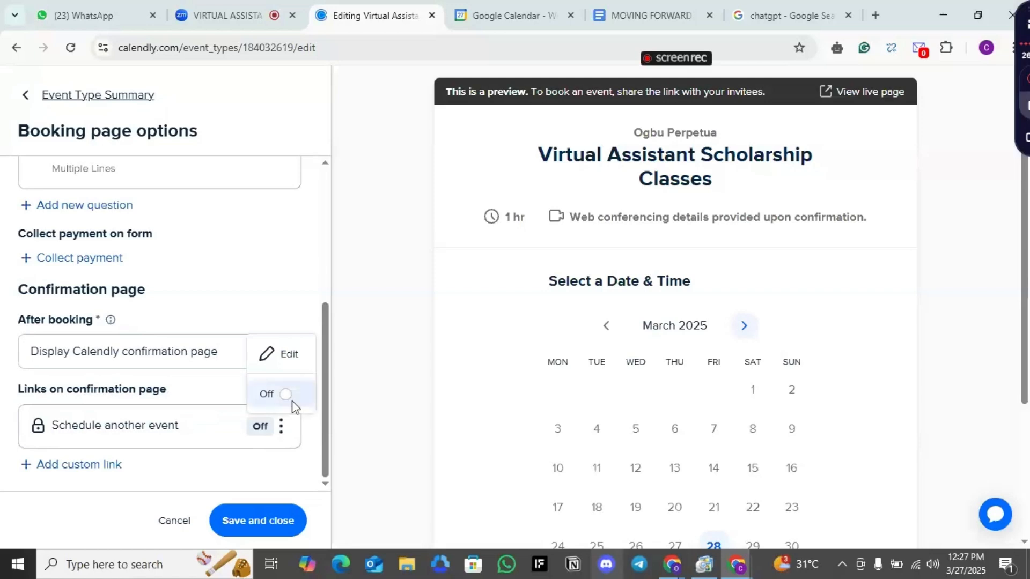
left_click(290, 396)
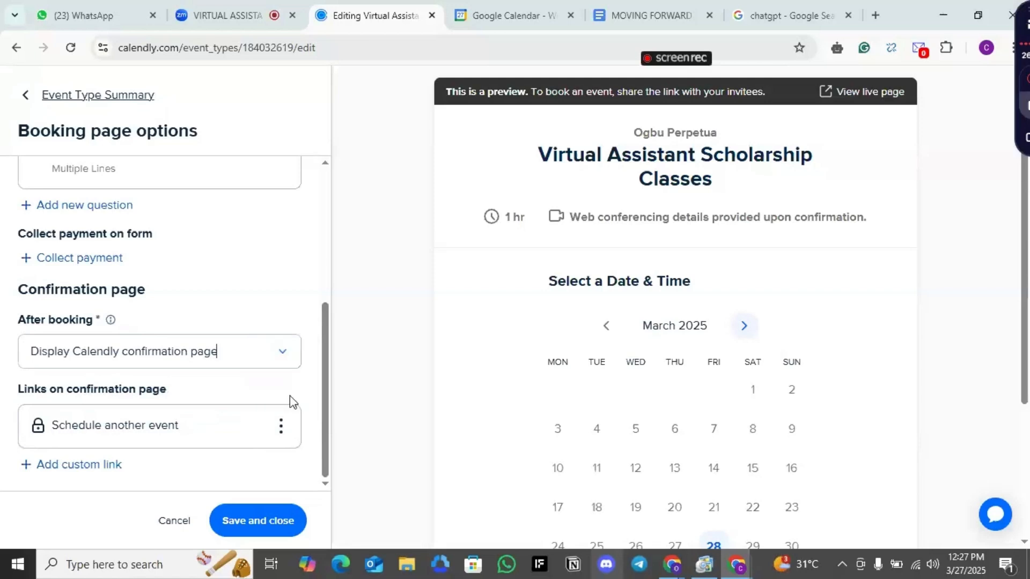
left_click(286, 432)
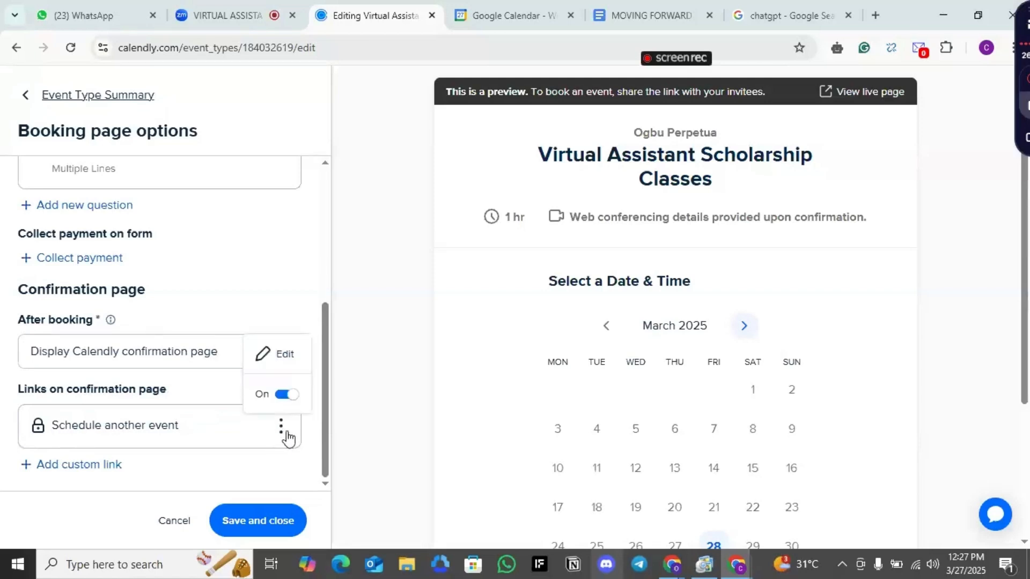
left_click(264, 524)
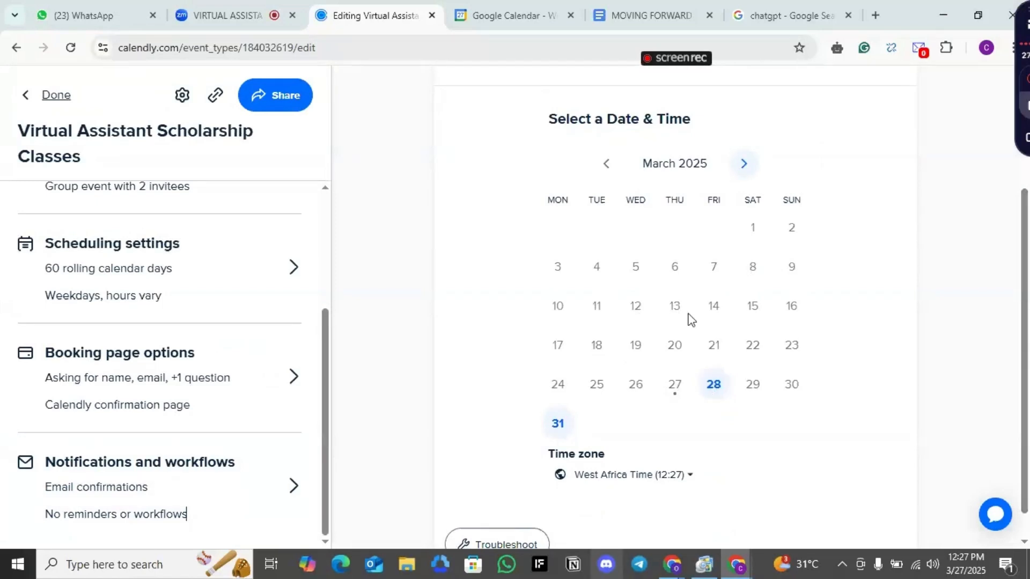
left_click(205, 3)
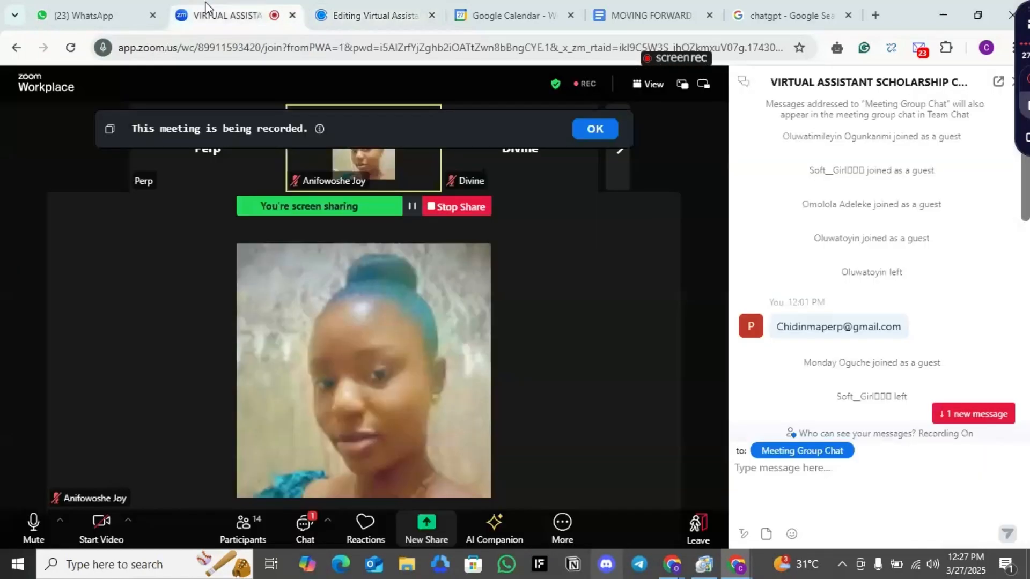
left_click(376, 5)
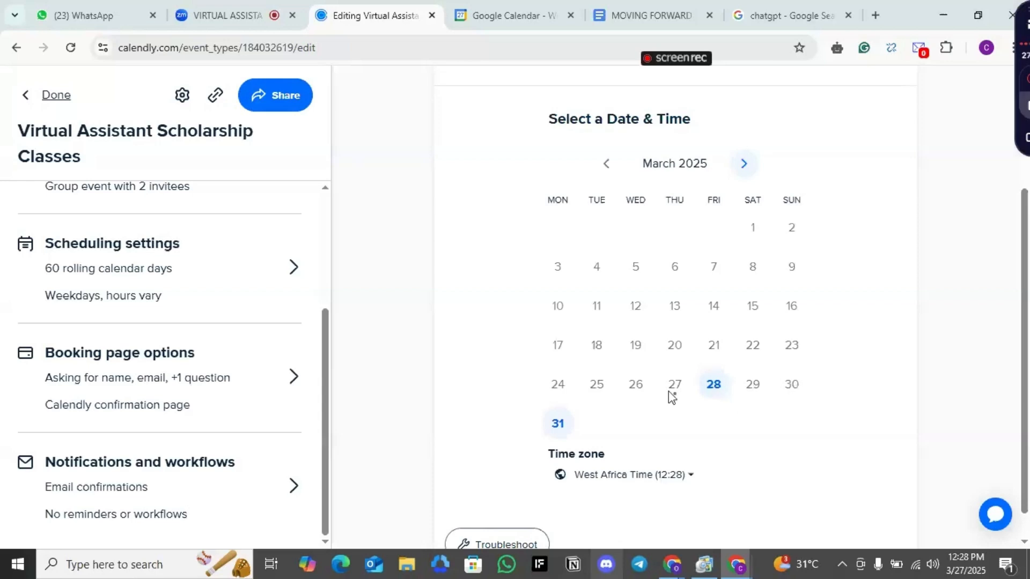
Preview the available time slots for March 28 and March 31 on the booking calendar
left_click(715, 388)
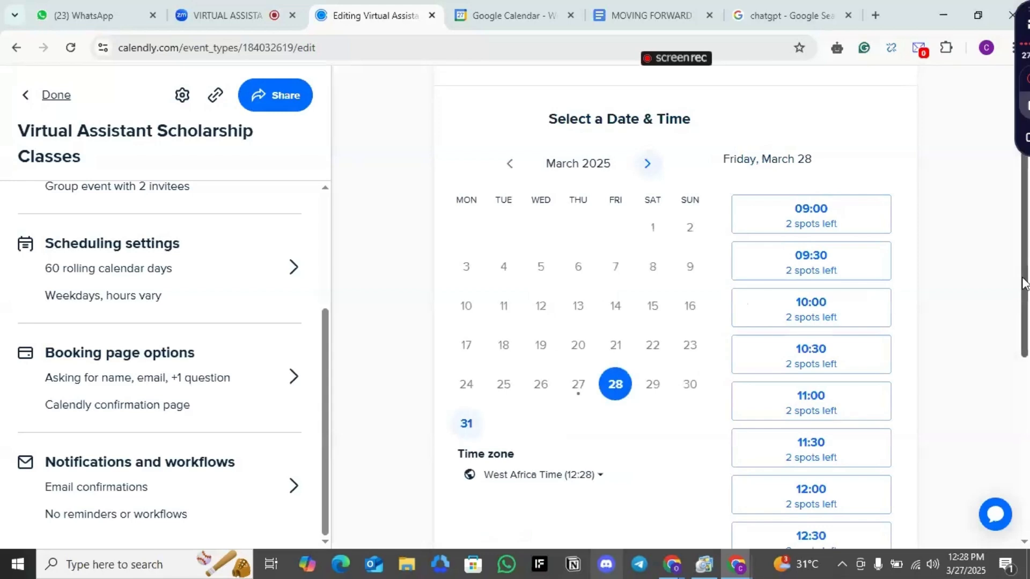
left_click_drag(1023, 282, 1027, 339)
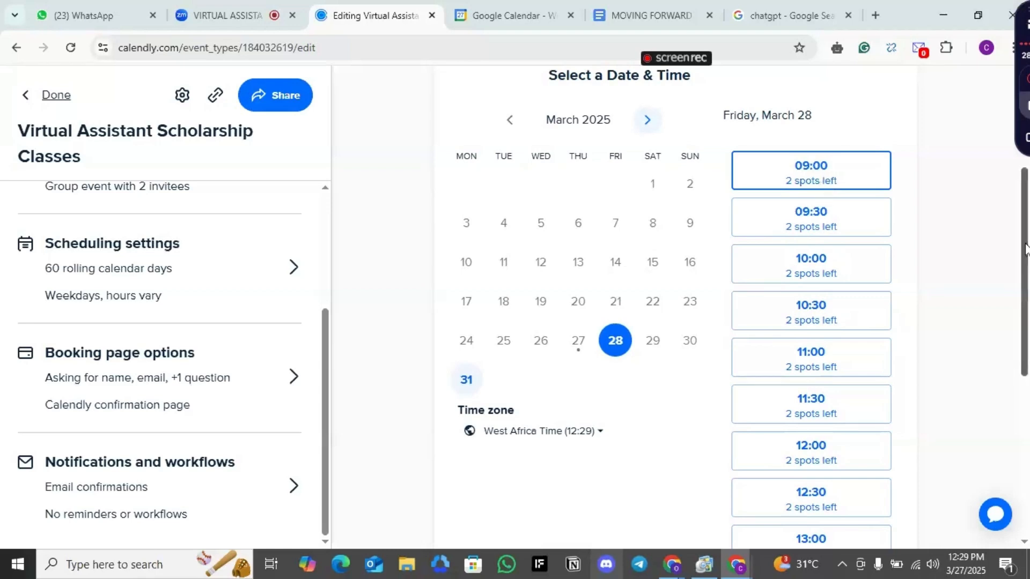
scroll(1026, 259, "down", 1)
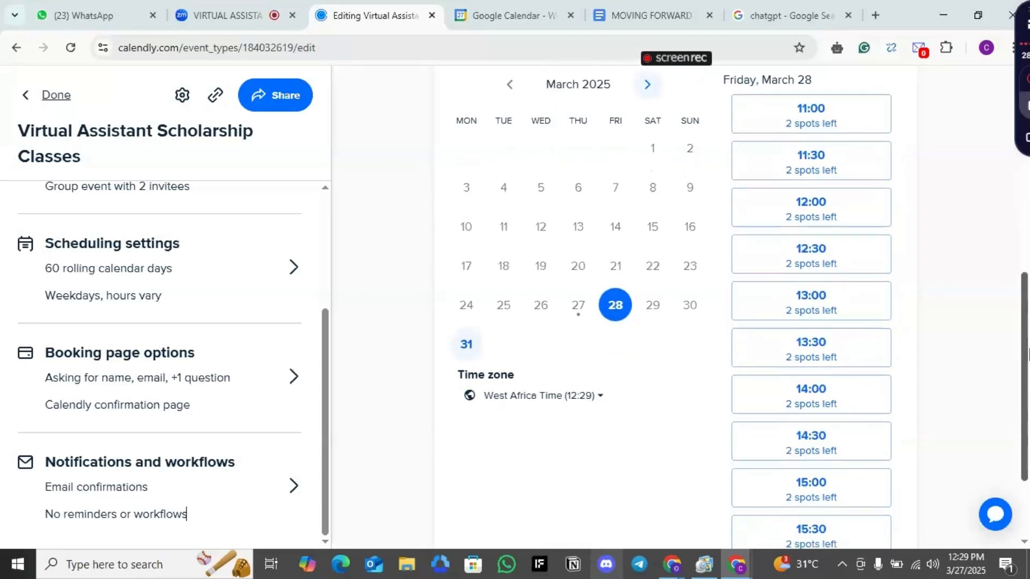
scroll(1025, 246, "up", 1)
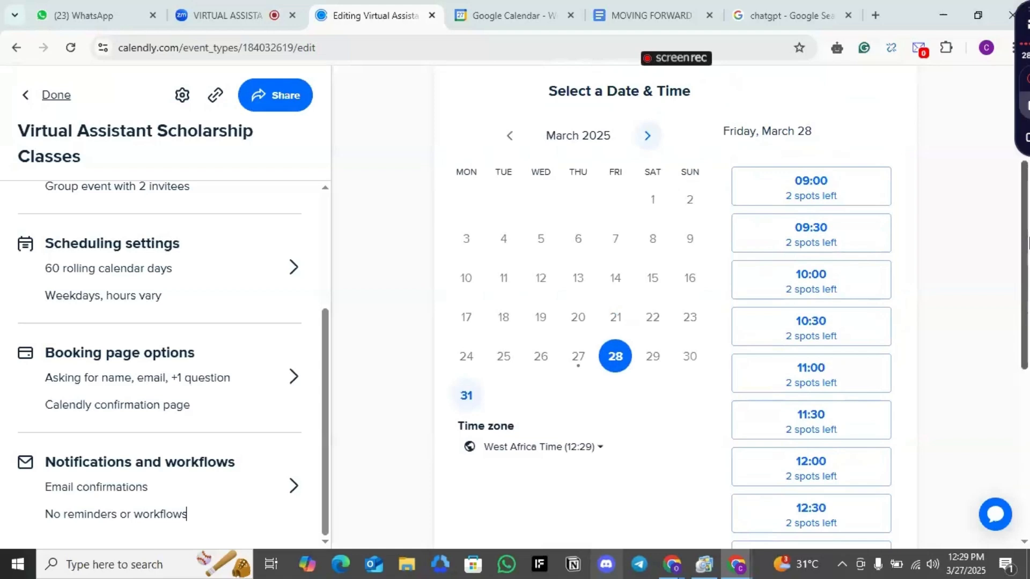
scroll(1027, 242, "down", 1)
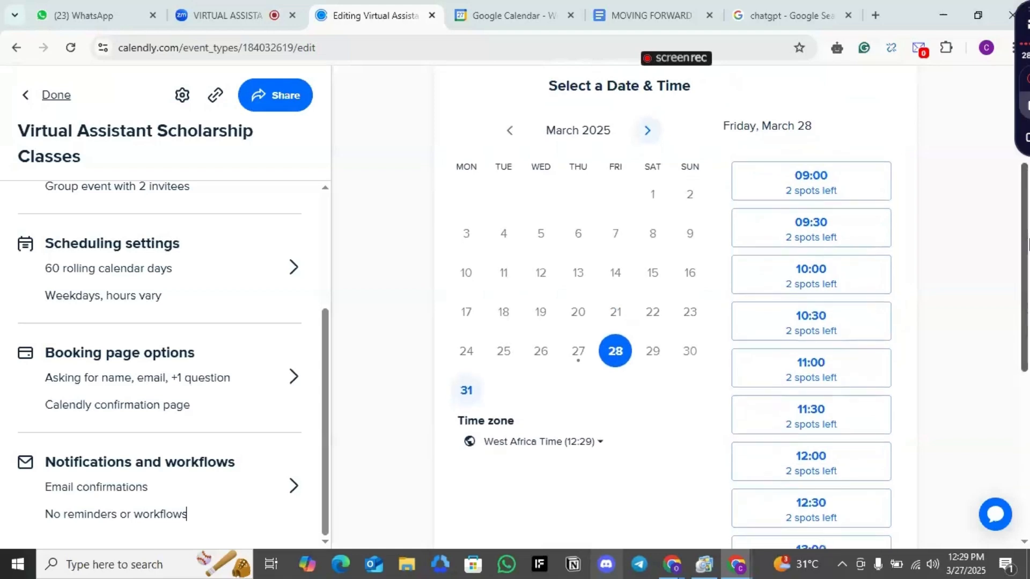
scroll(1027, 246, "down", 1)
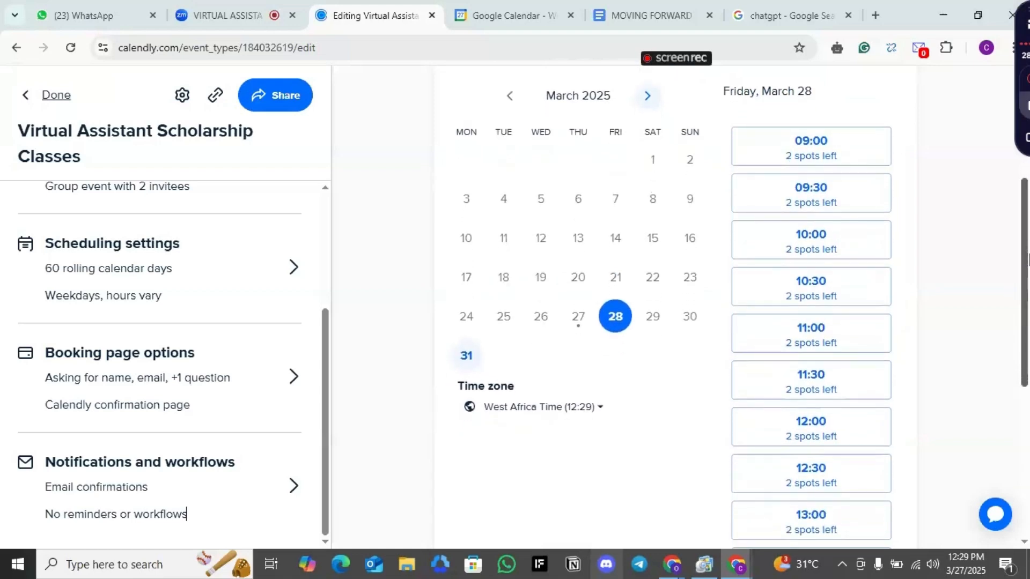
left_click_drag(1027, 260, 1027, 445)
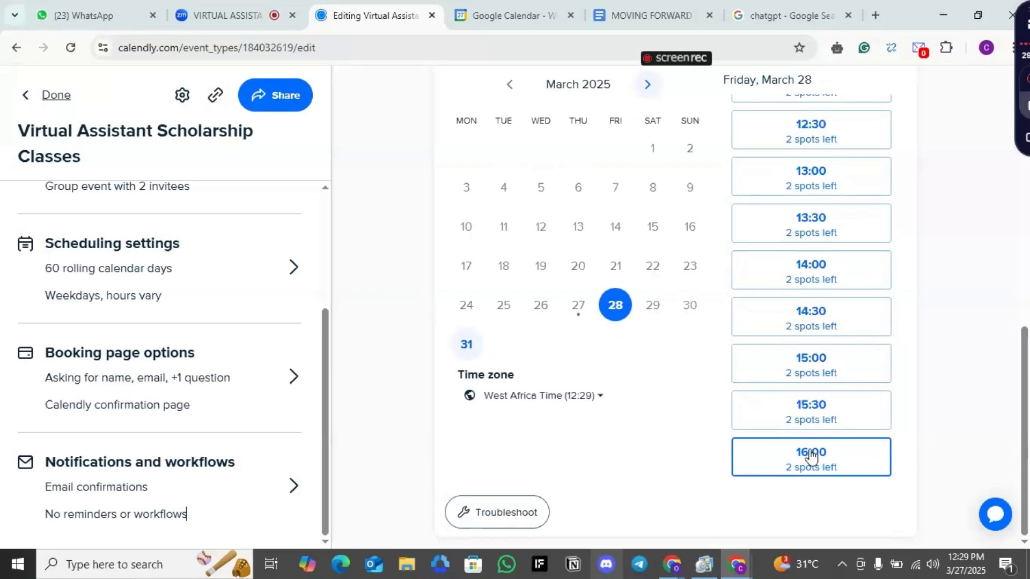
left_click(468, 345)
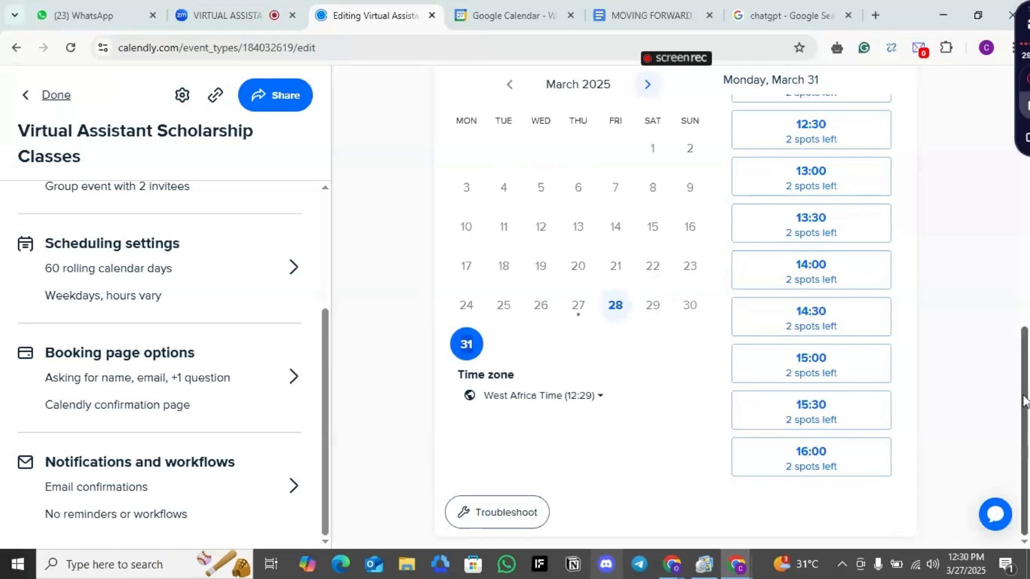
left_click_drag(1024, 402, 1027, 196)
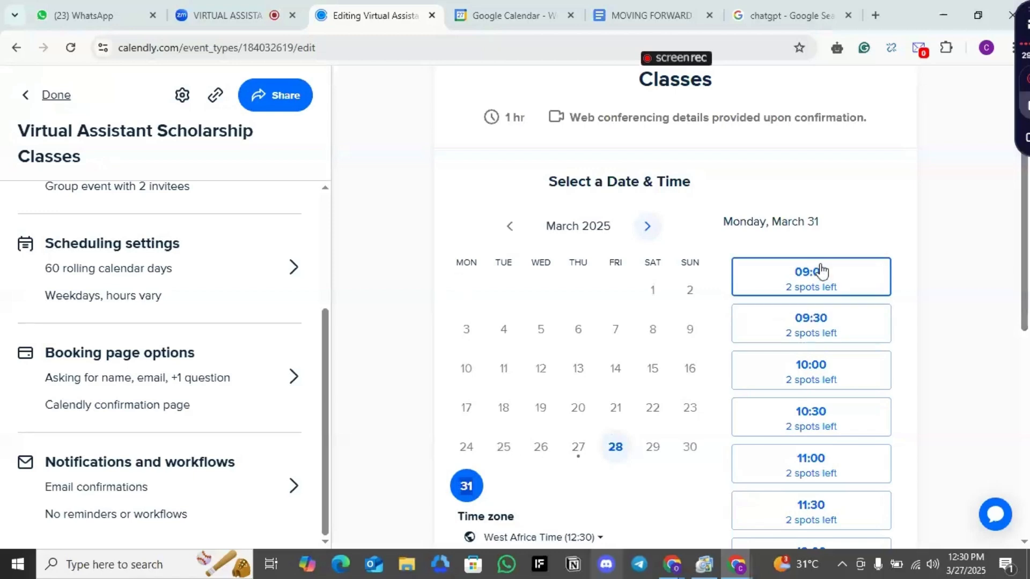
mouse_move(1026, 276)
left_mouse_down()
mouse_move(1027, 373)
mouse_move(1027, 273)
mouse_move(1028, 289)
left_mouse_up()
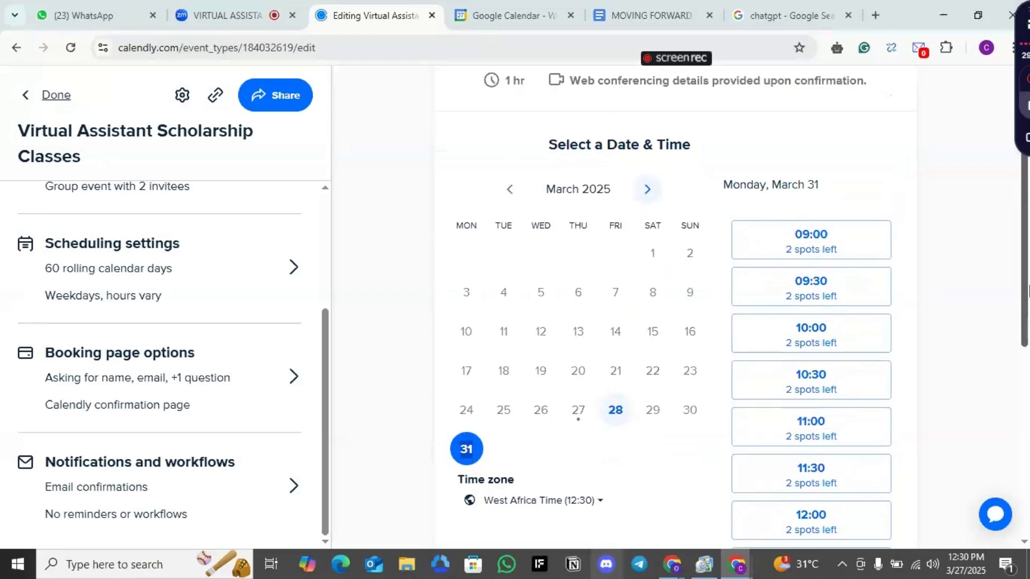
left_click_drag(1027, 289, 1028, 303)
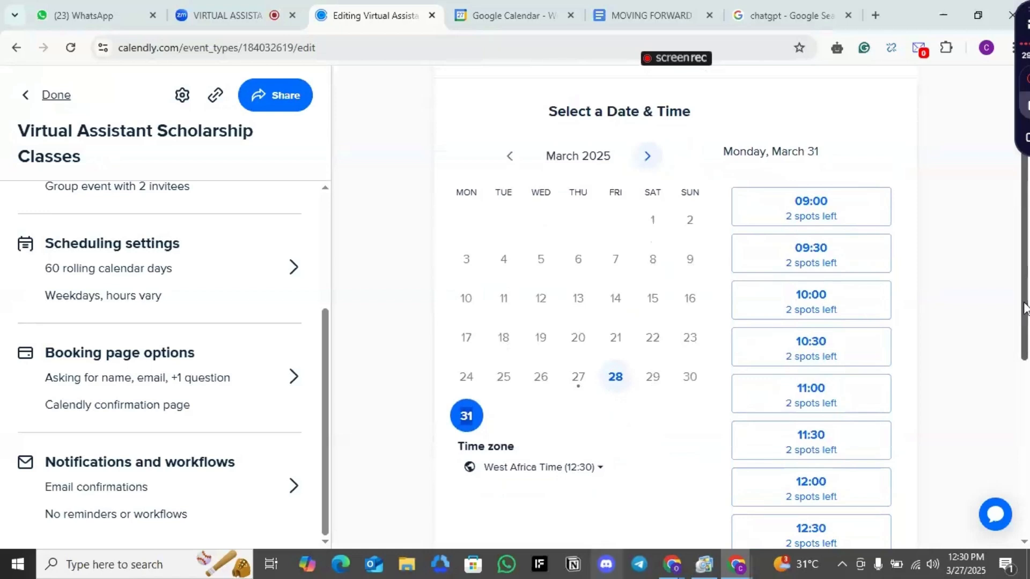
left_click_drag(1025, 307, 1027, 354)
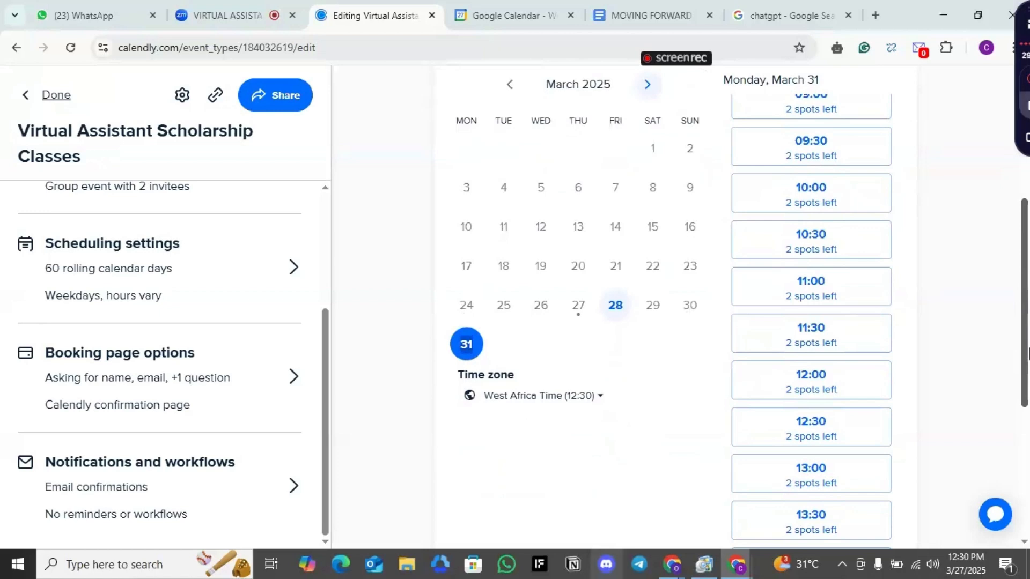
left_click_drag(1028, 354, 1027, 198)
Browse the booking calendar preview across March, April and May 2025 for available dates
left_click(648, 325)
left_click(647, 326)
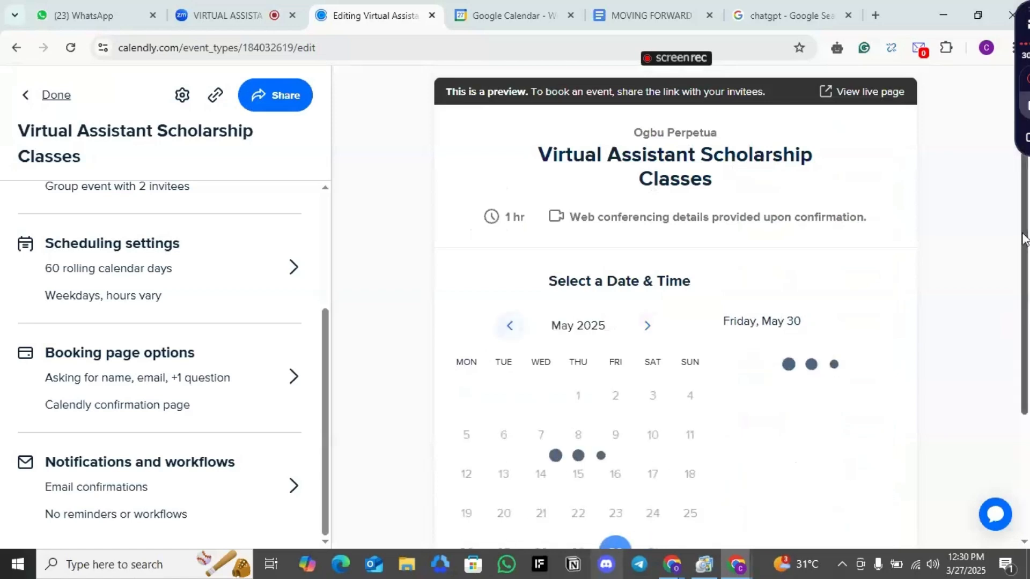
left_click_drag(1024, 239, 1027, 318)
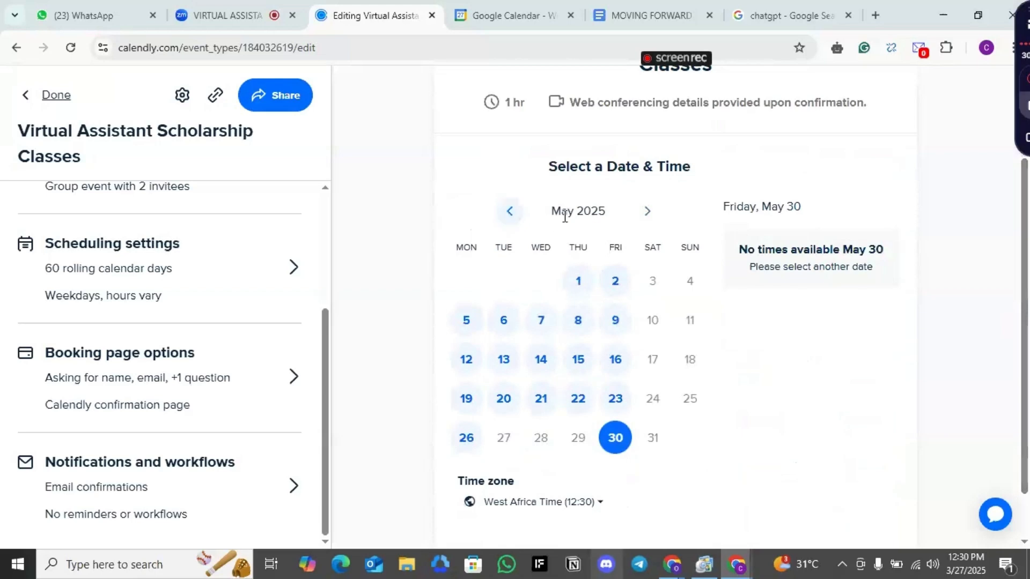
left_click(510, 213)
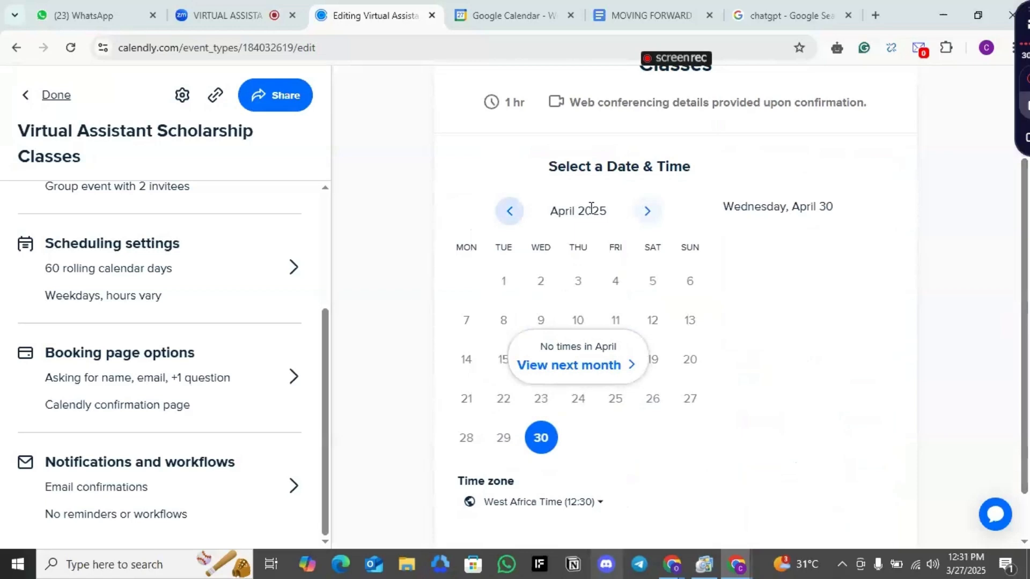
left_click(511, 214)
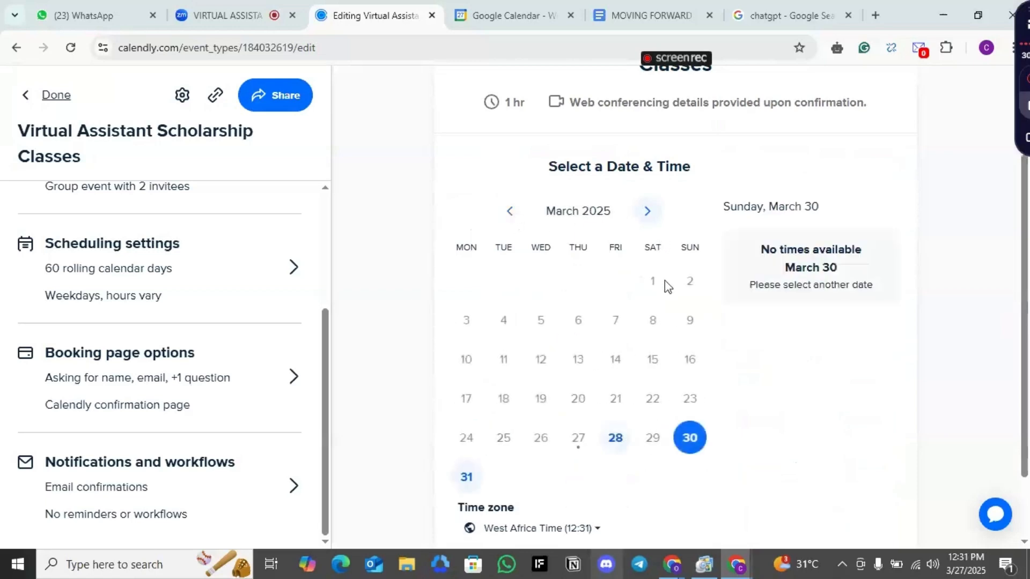
left_click(648, 212)
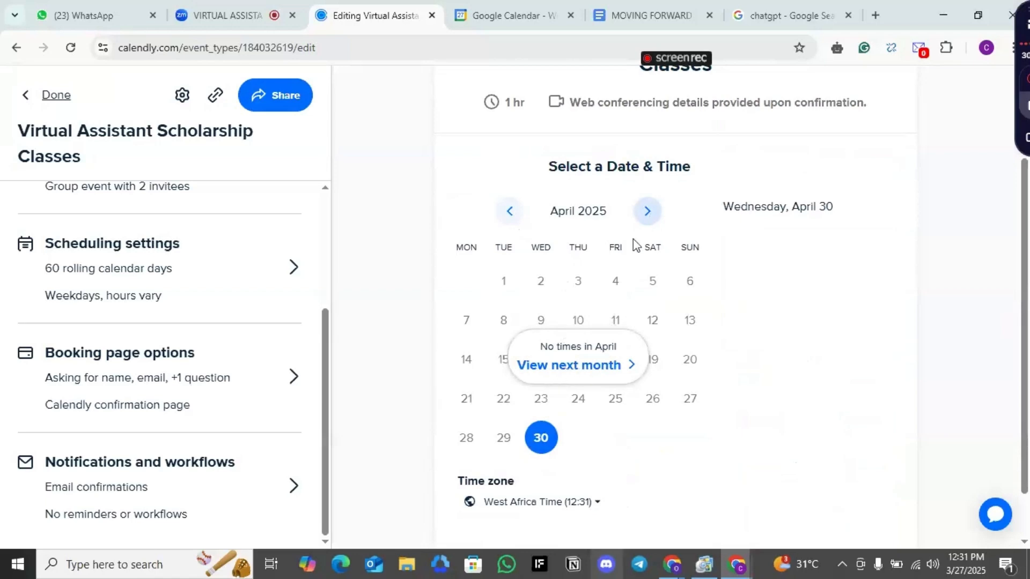
left_click(575, 366)
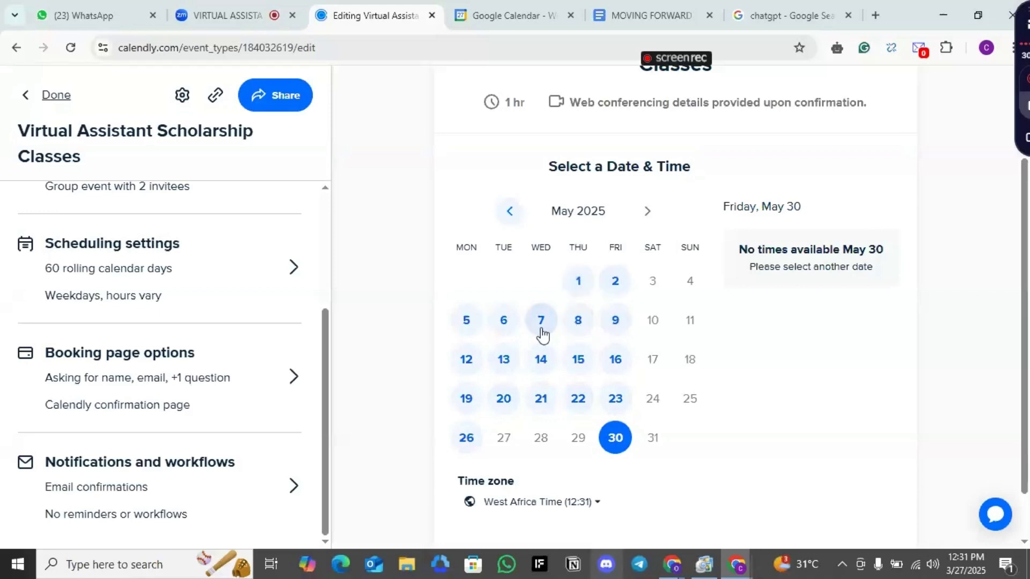
left_click(511, 212)
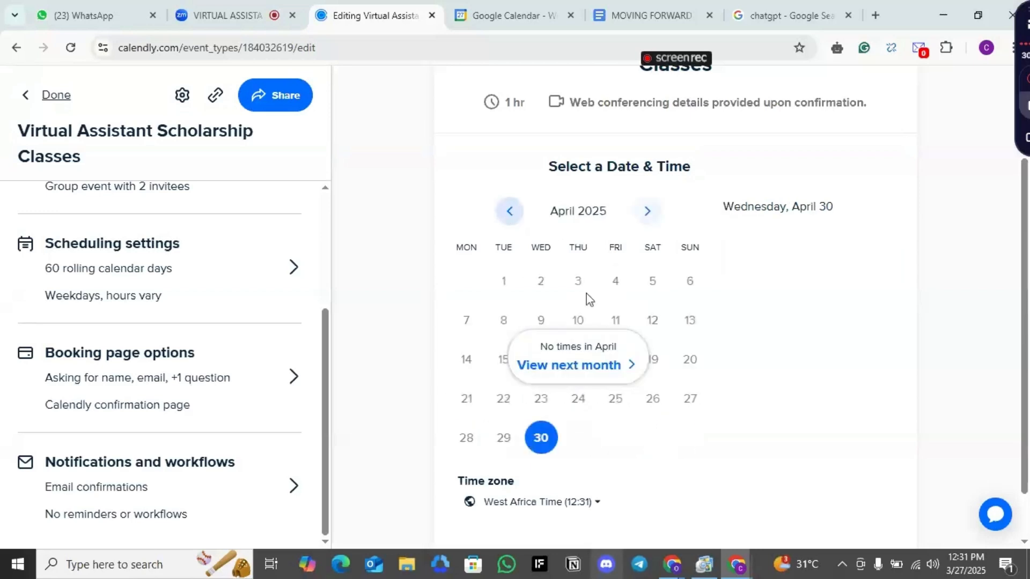
left_click(648, 211)
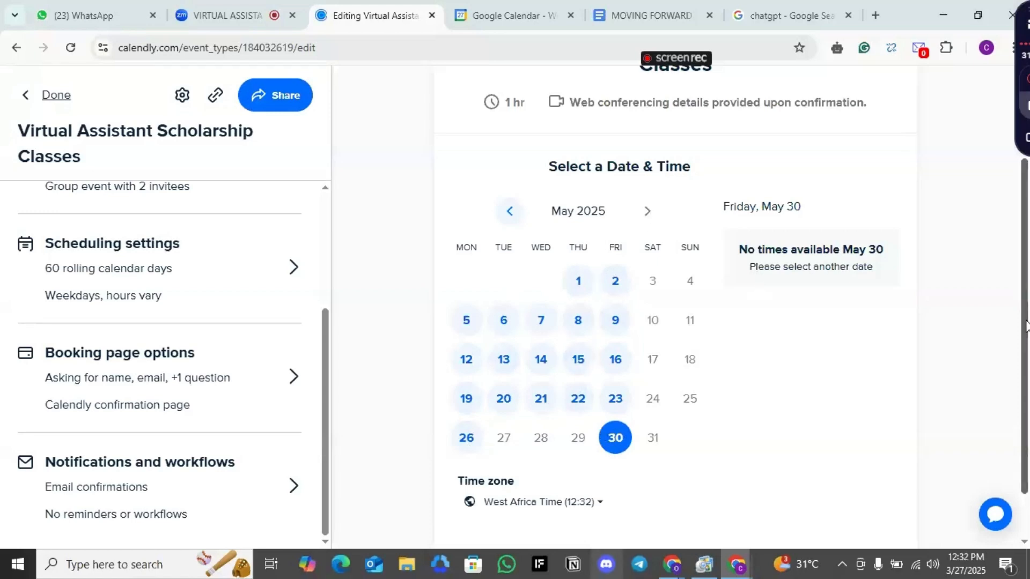
Open the live booking page of the event in a new tab
left_click_drag(1025, 326, 1027, 312)
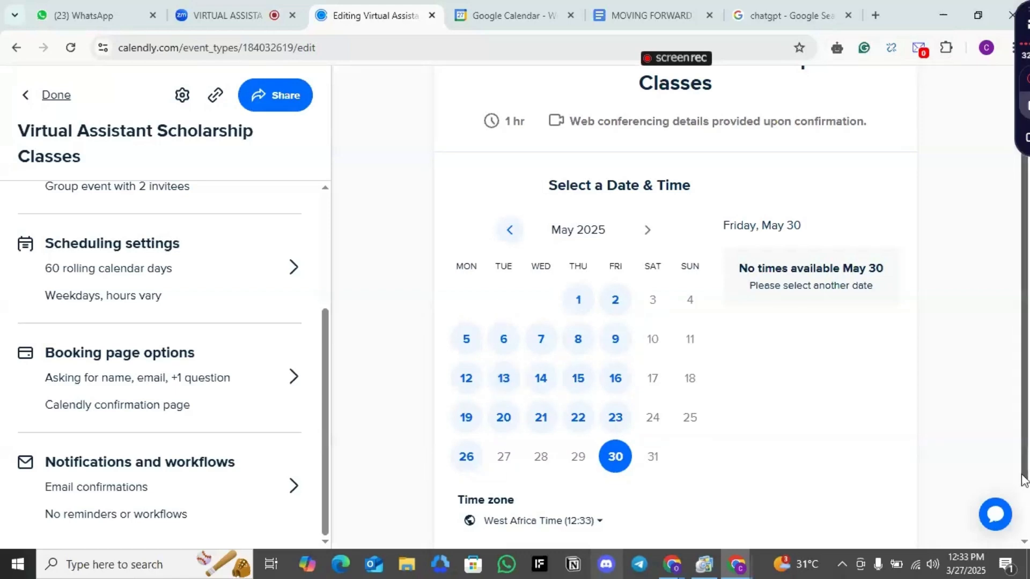
scroll(1023, 479, "down", 2)
scroll(1023, 479, "up", 3)
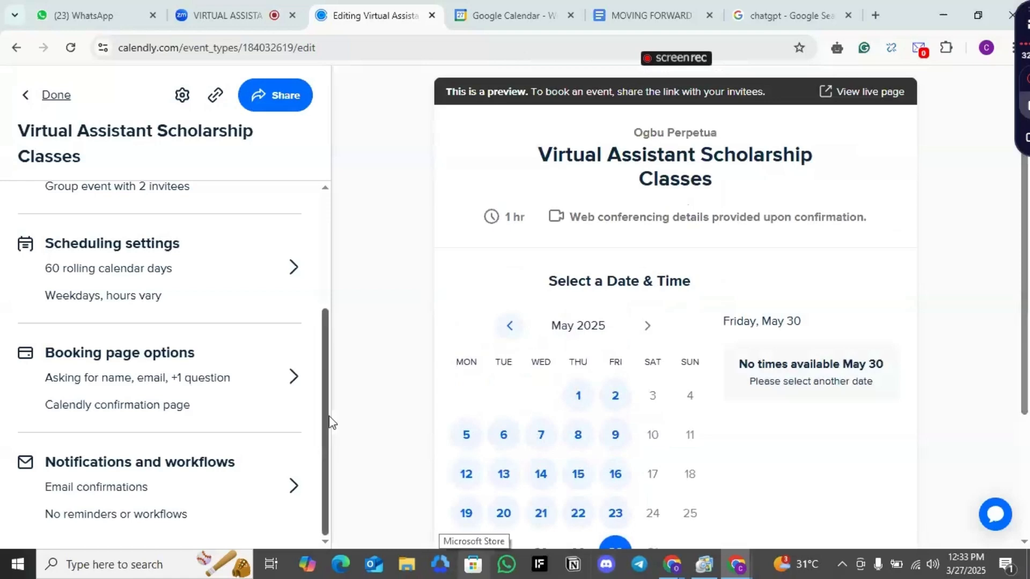
left_click(860, 92)
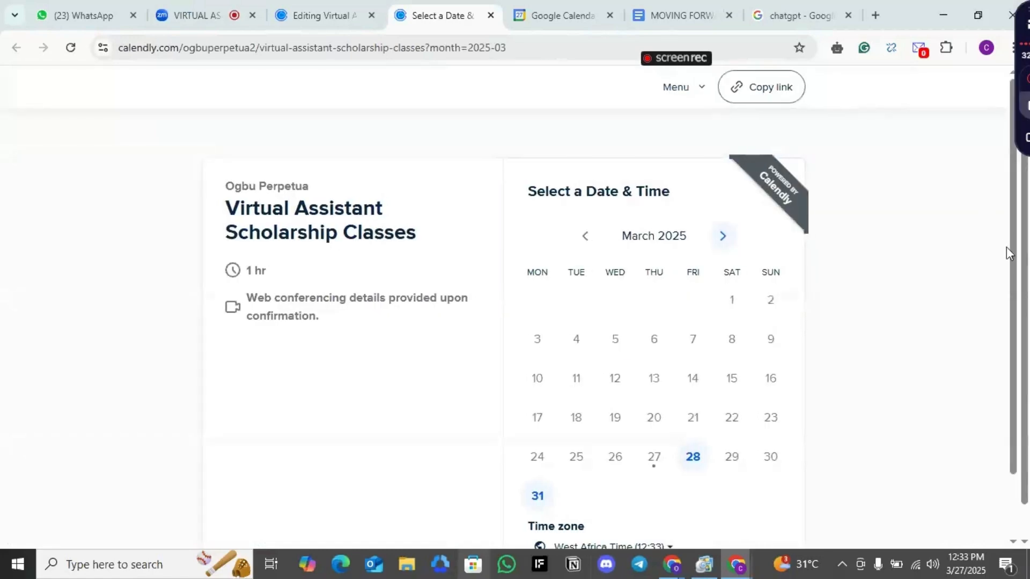
Pick the 09:30 slot on Friday, March 28 on the live booking page and continue to the details form
left_click_drag(1012, 261, 1018, 322)
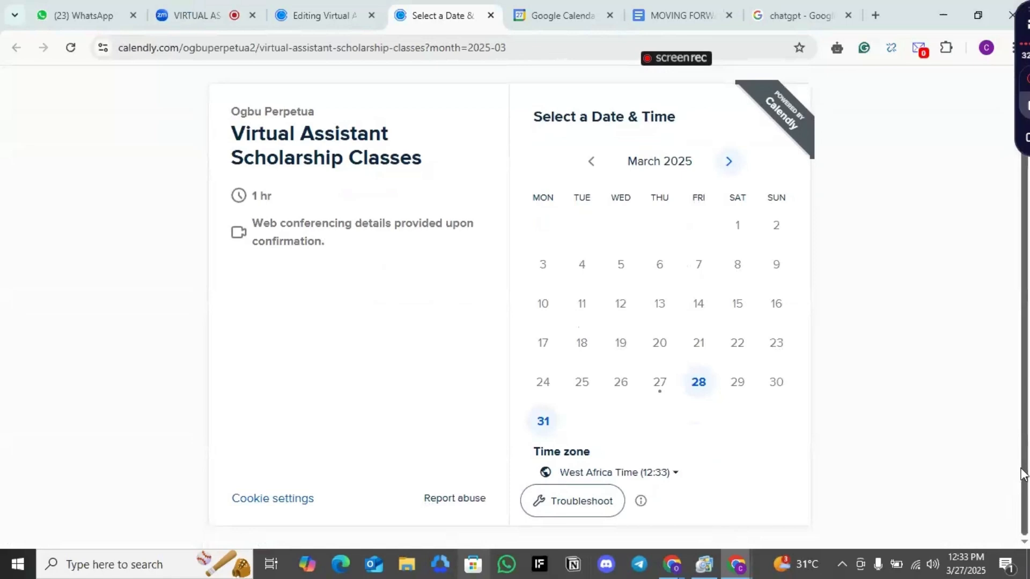
left_click(699, 383)
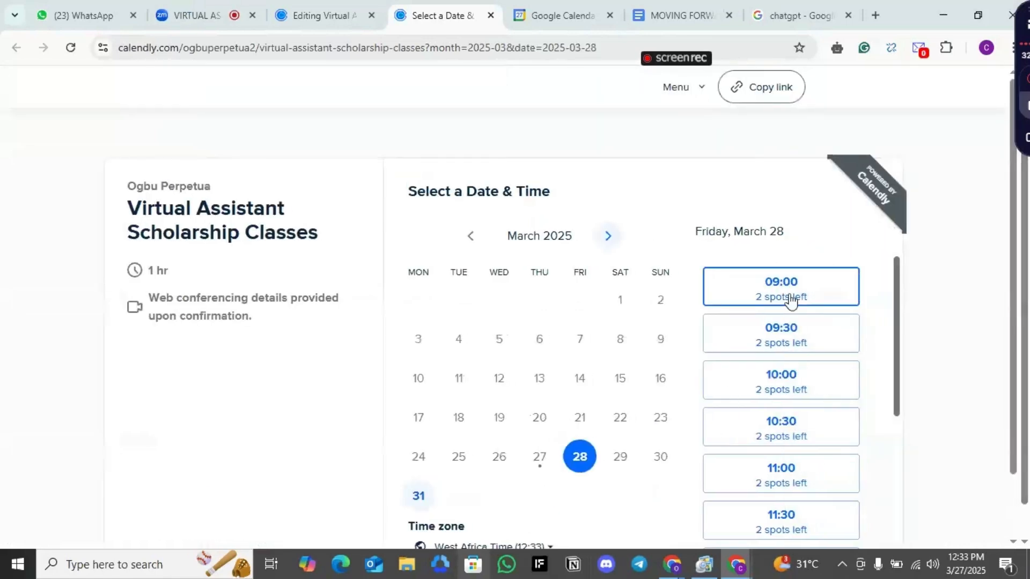
left_click(791, 302)
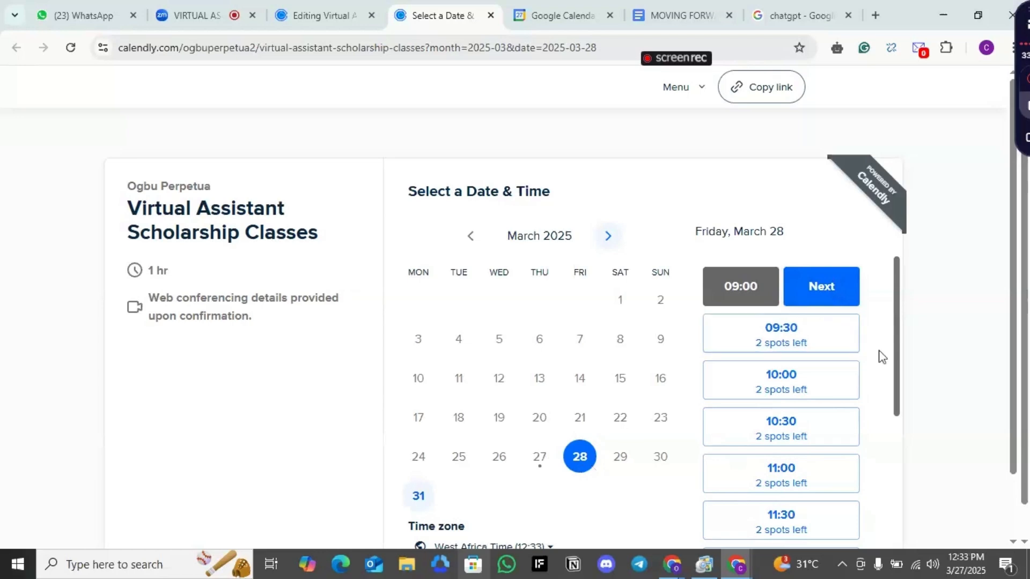
left_click_drag(898, 355, 956, 359)
left_click_drag(1022, 282, 1022, 354)
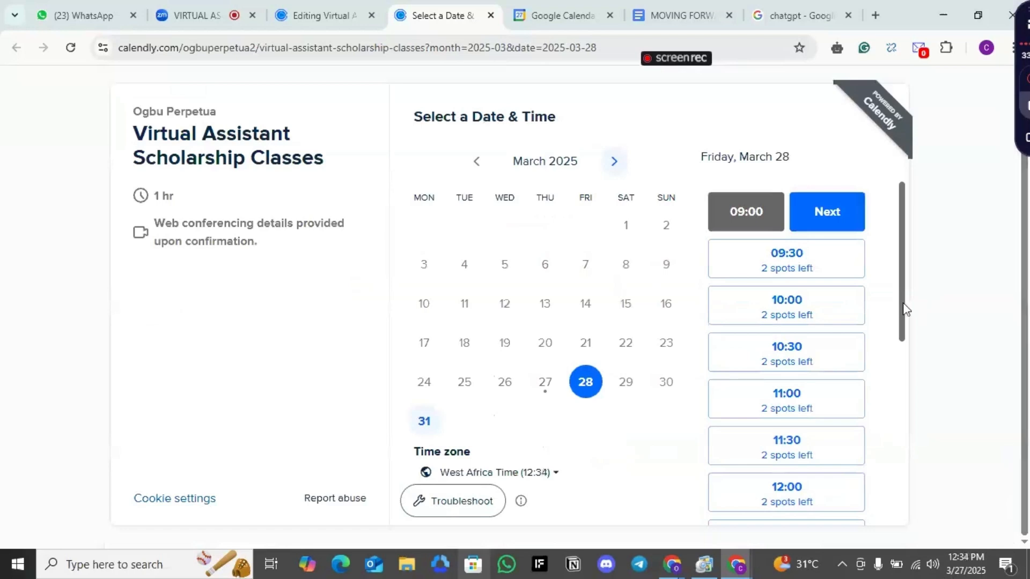
left_click_drag(902, 305, 915, 278)
left_click_drag(1026, 338, 1026, 299)
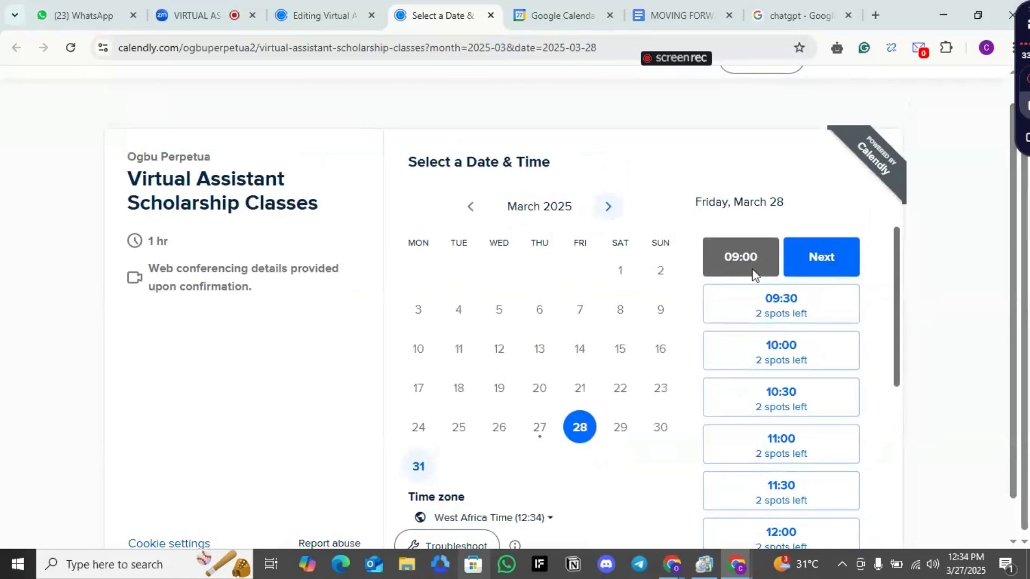
left_click(778, 318)
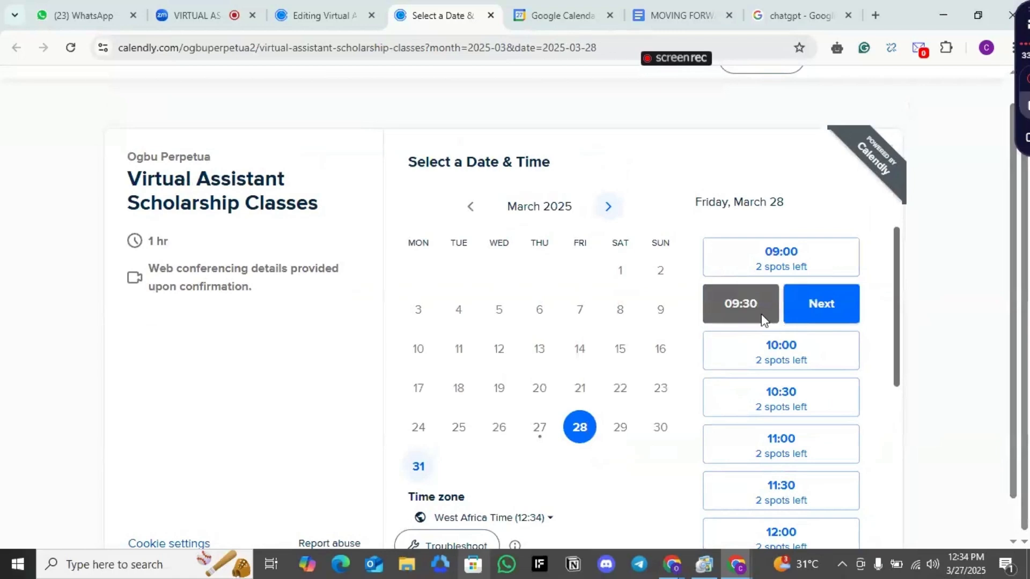
left_click(780, 256)
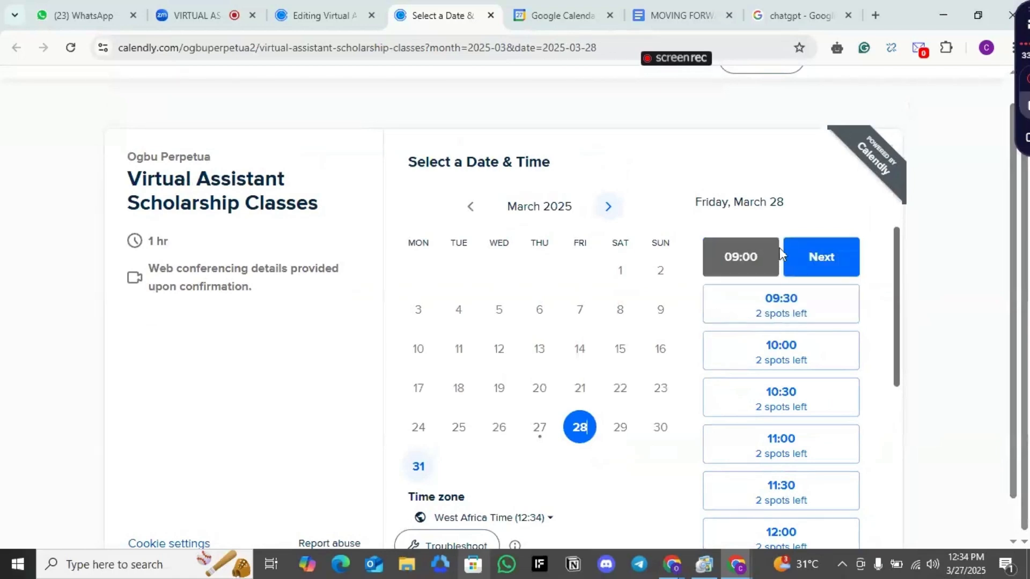
left_click(777, 306)
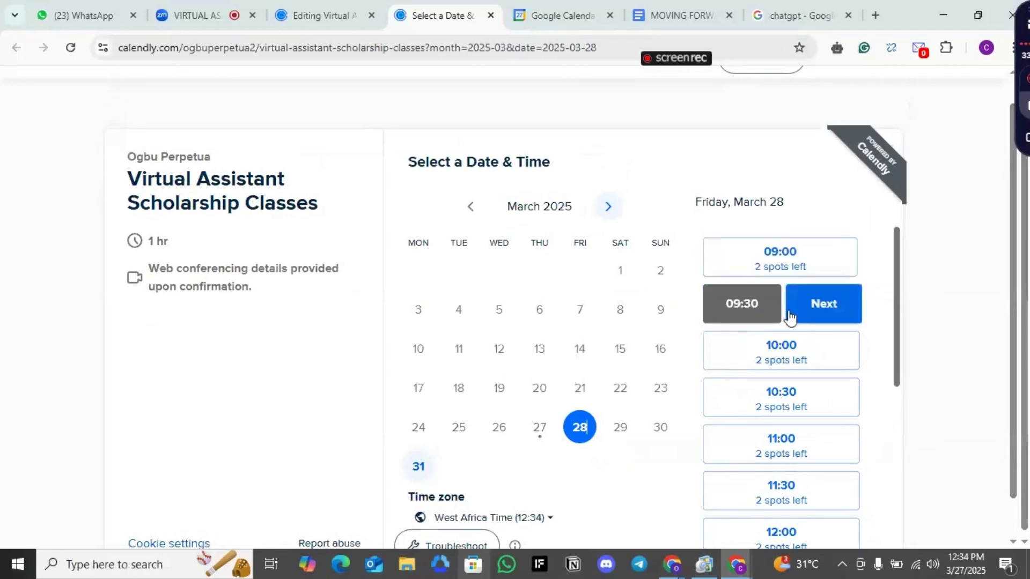
left_click(832, 315)
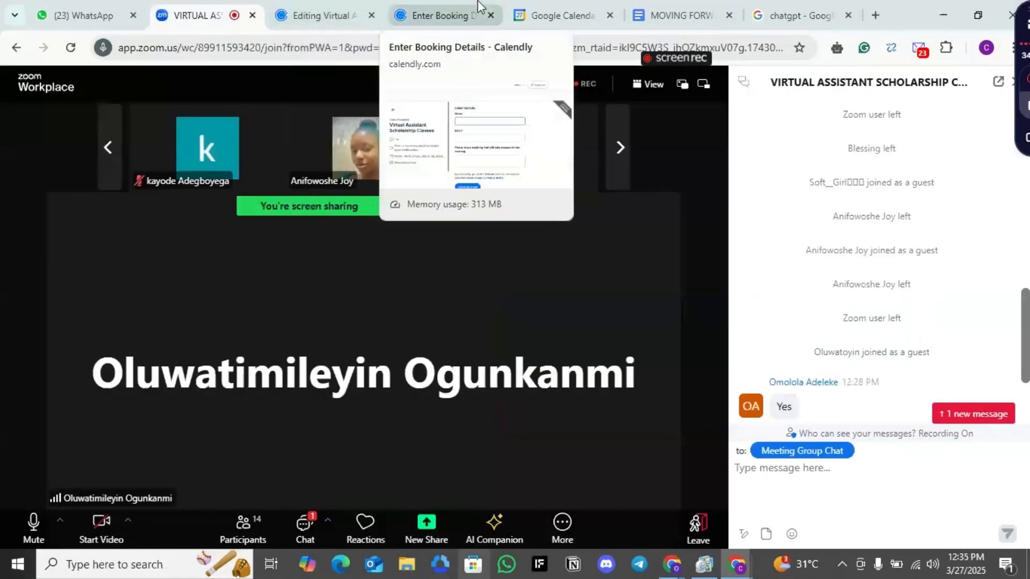
Fill in the invitee's name and email address using the browser's saved address suggestion
left_click(478, 7)
left_click(553, 244)
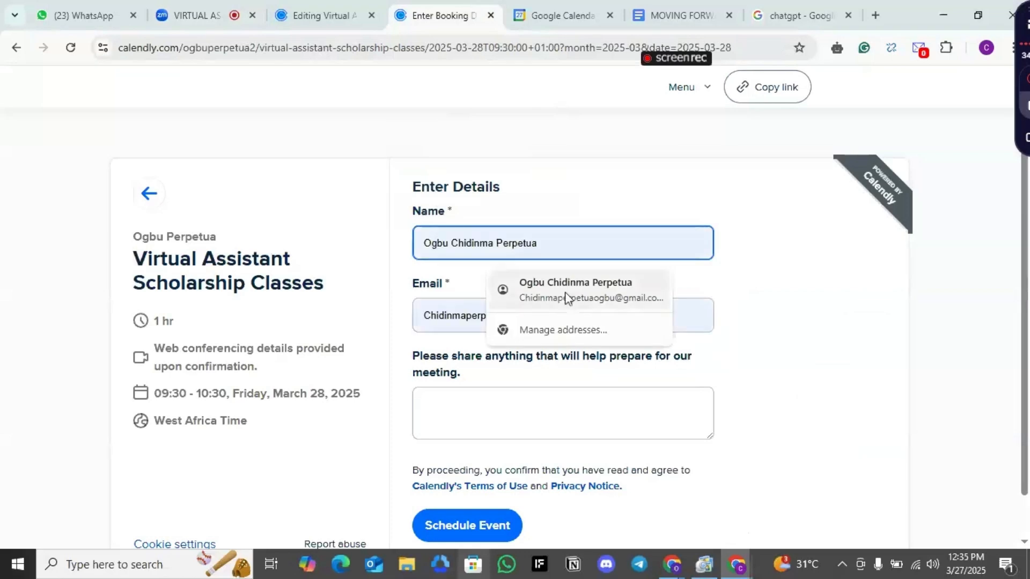
left_click(569, 306)
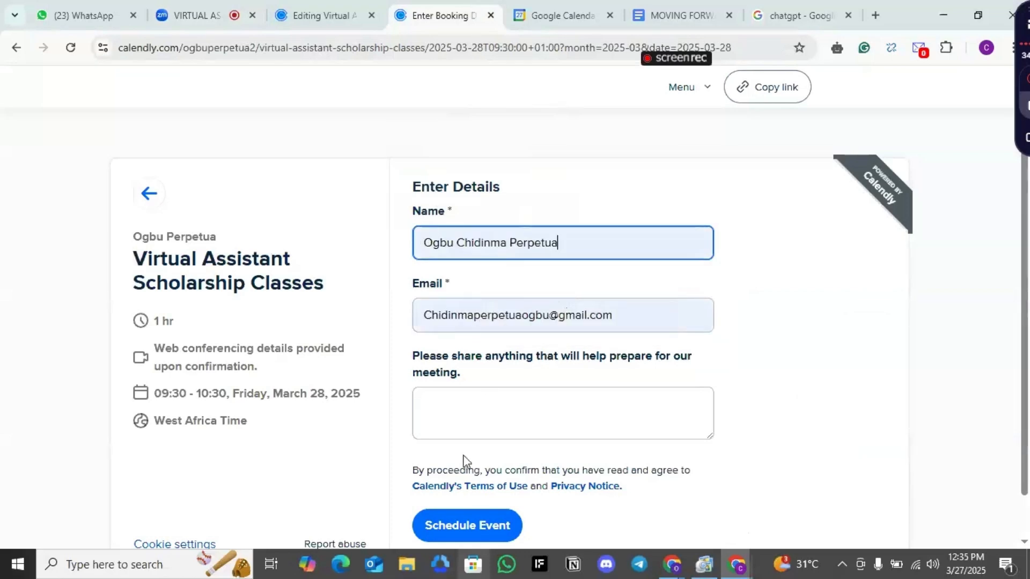
Answer the preparation question with "Looking forward to meeting you" and schedule the event
left_click(473, 414)
type("Looking for")
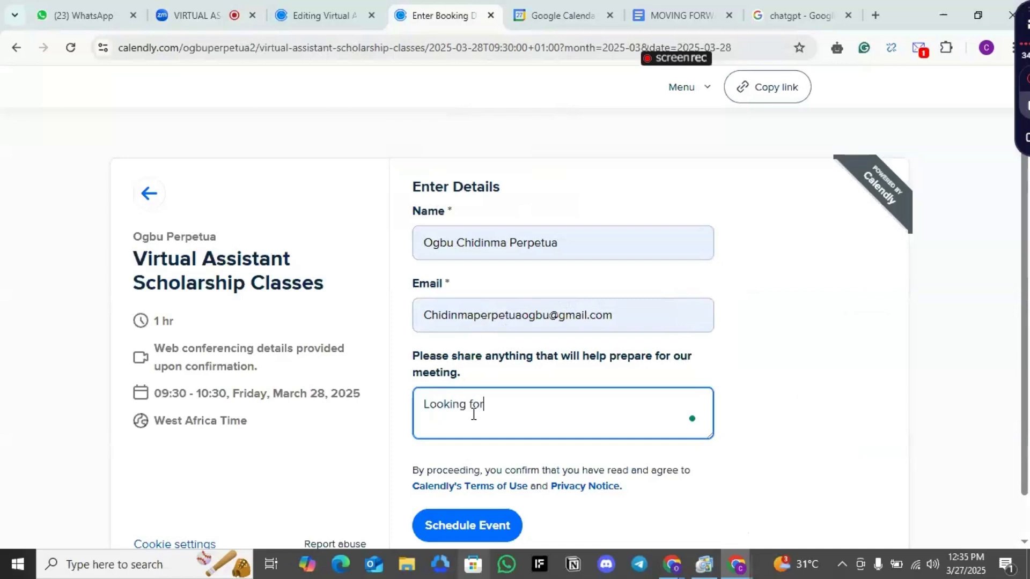
type("ward to meeting you")
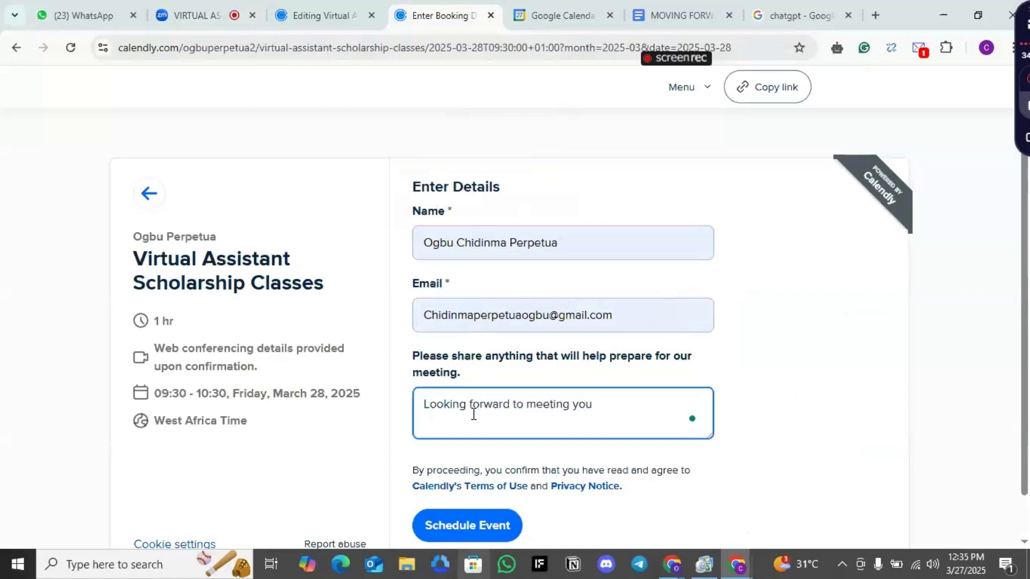
left_click(461, 526)
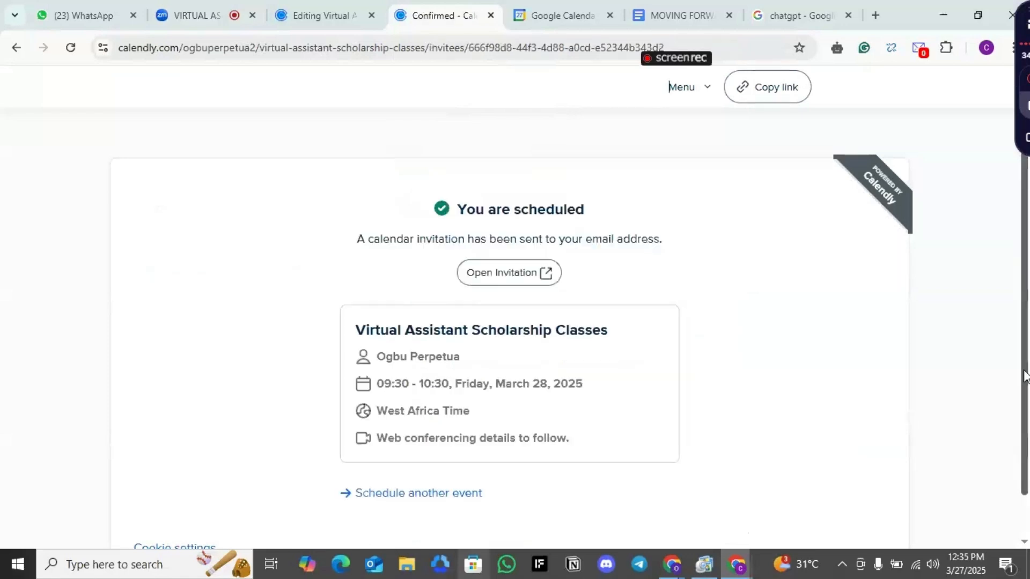
Open Gmail in a new browser tab to check for the booking confirmation
scroll(1025, 375, "down", 1)
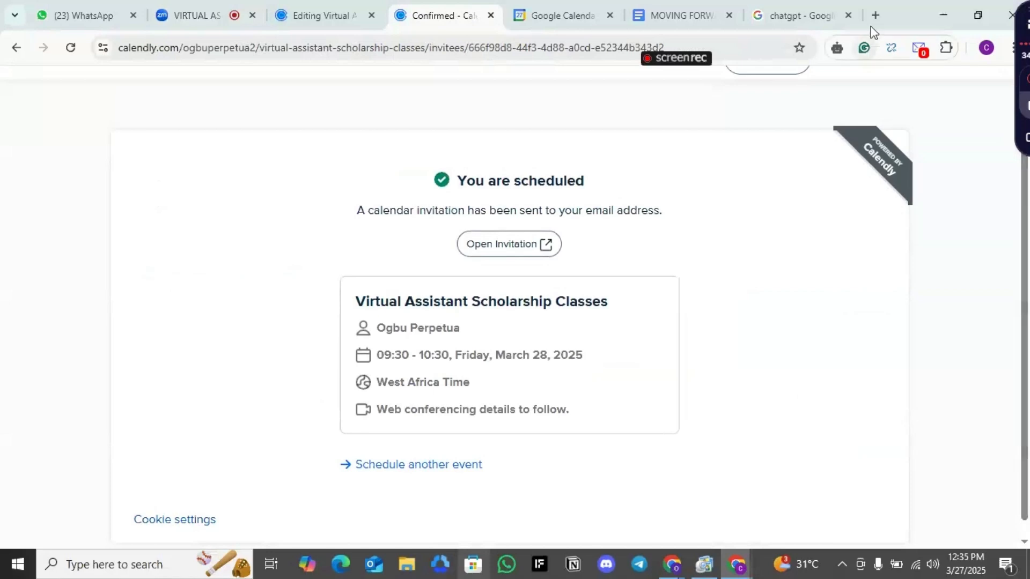
left_click(877, 10)
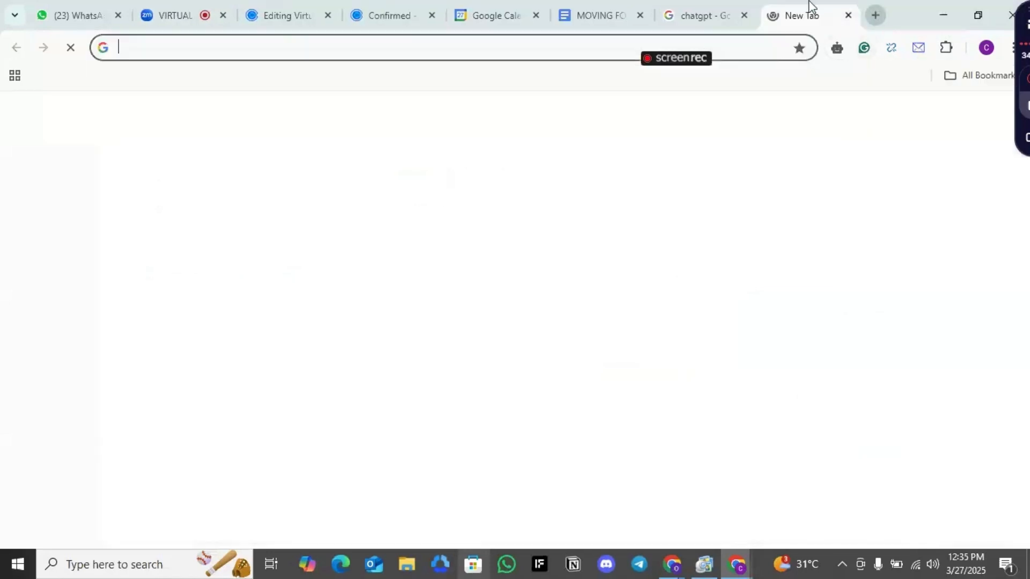
left_click(744, 15)
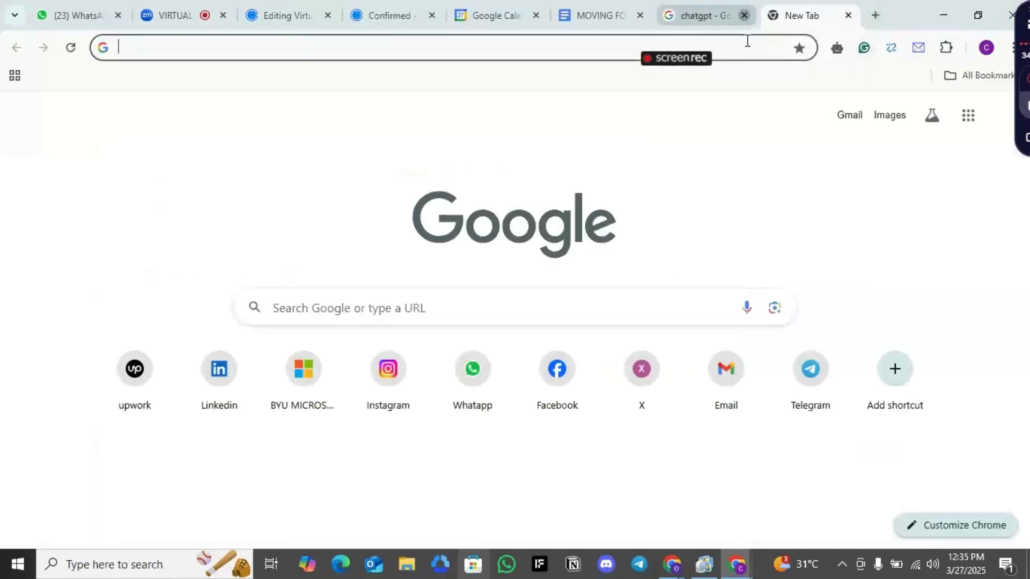
left_click(727, 403)
Delete the virtual assistant success newsletter from the Promotions inbox category
left_click_drag(802, 10, 558, 11)
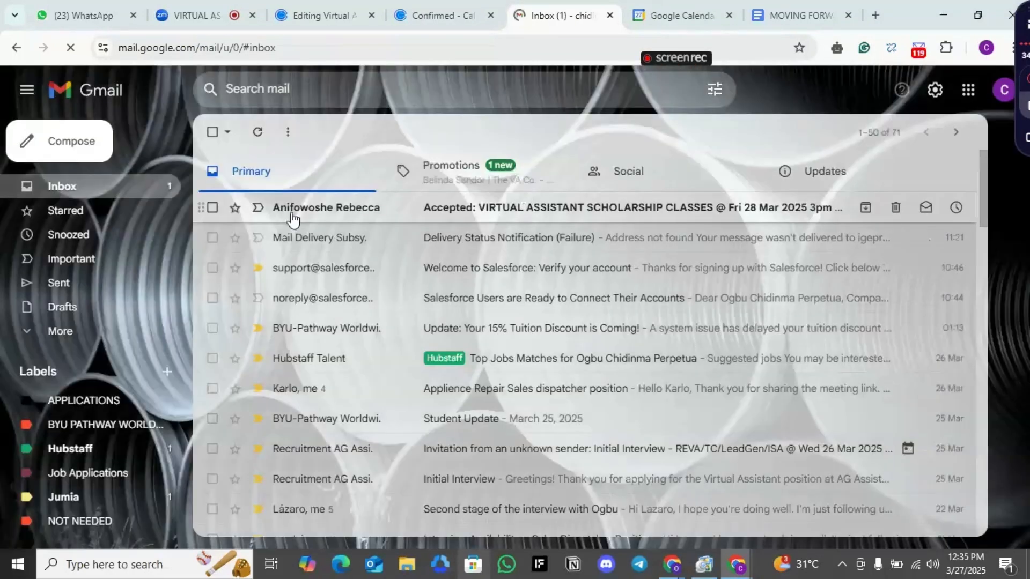
left_click(418, 190)
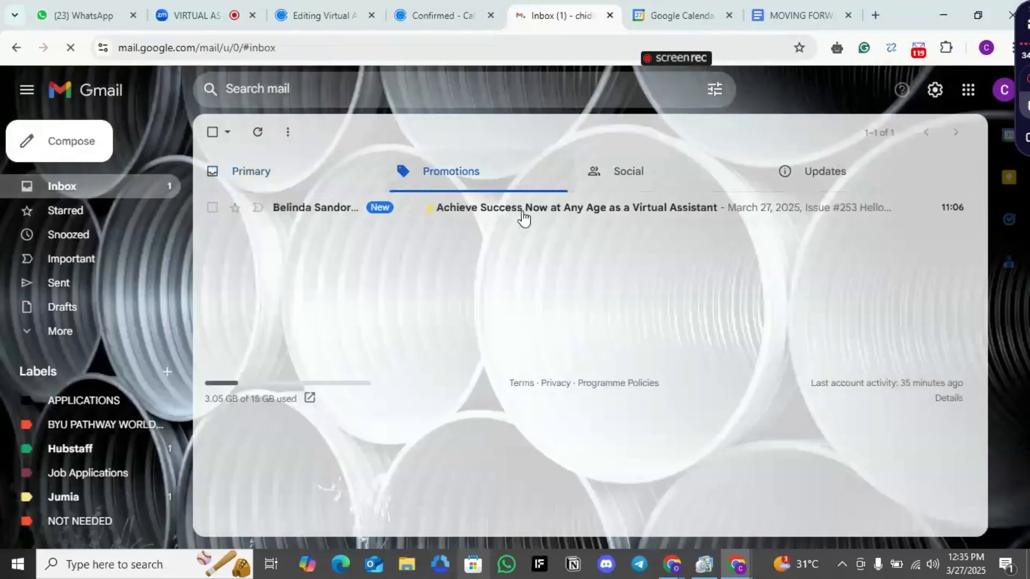
mouse_move(864, 207)
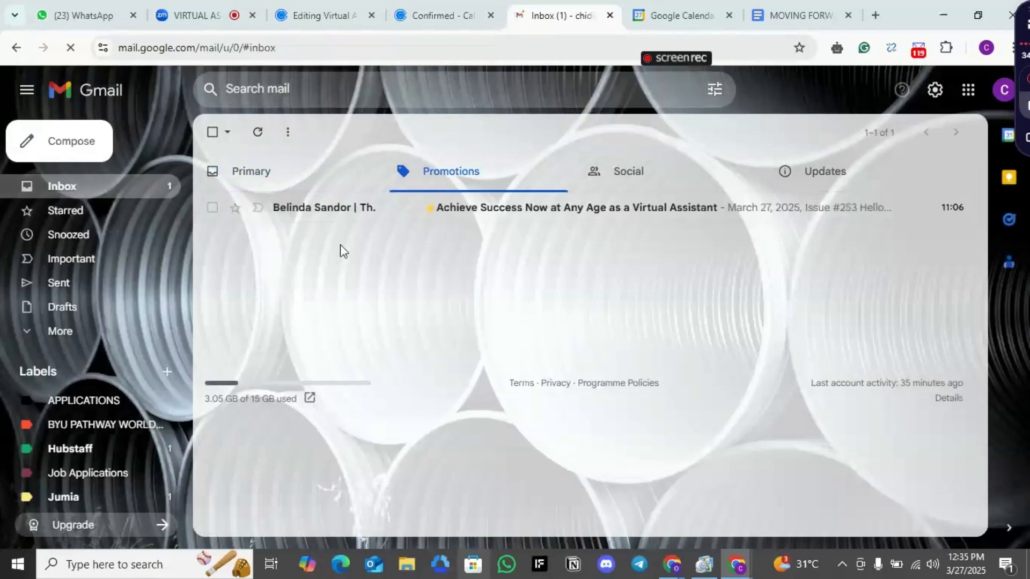
mouse_move(894, 213)
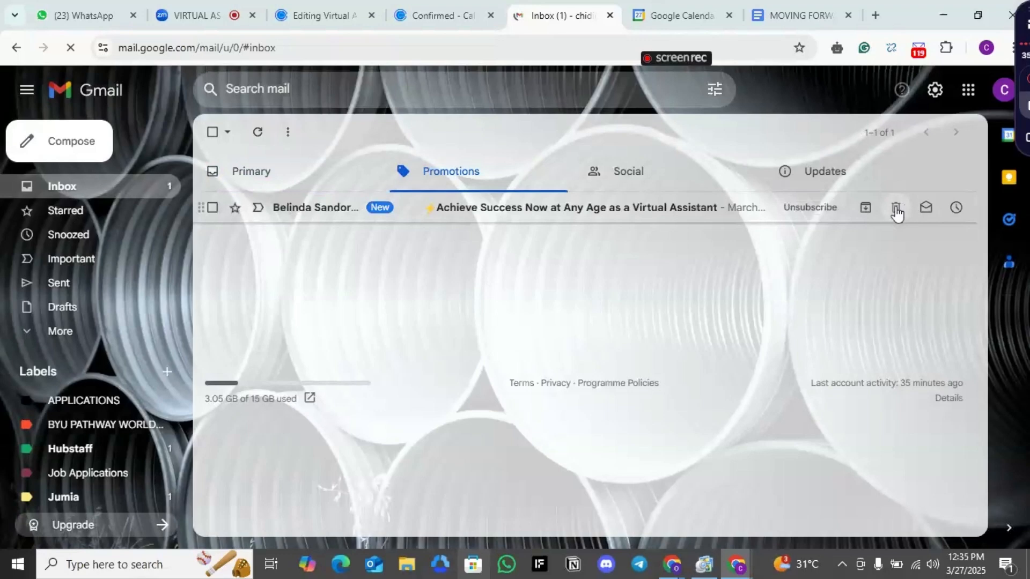
left_click(896, 209)
Open the Virtual Assistant Scholarship Classes confirmation email in the Primary inbox and read its details
left_click(266, 193)
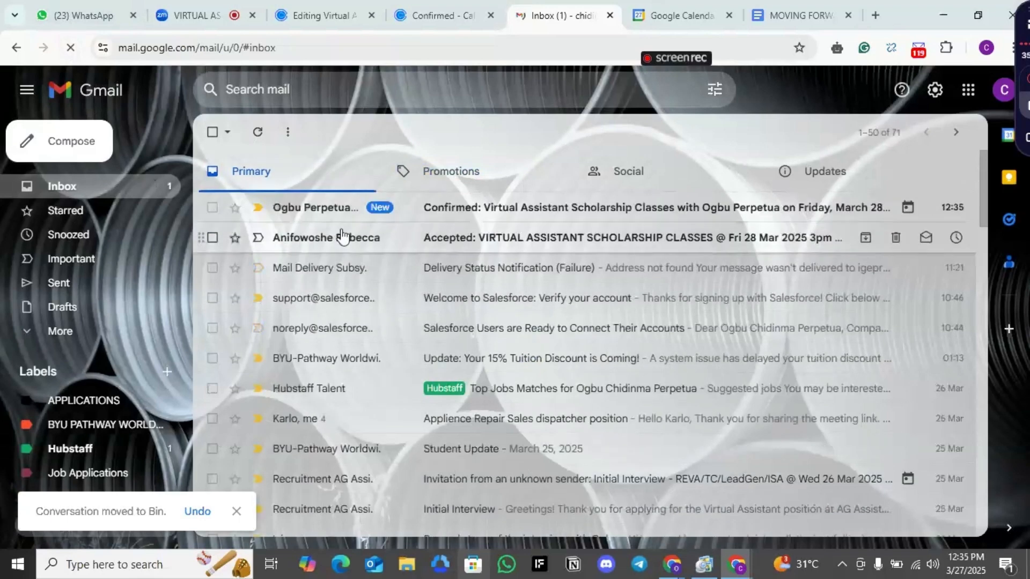
left_click(402, 209)
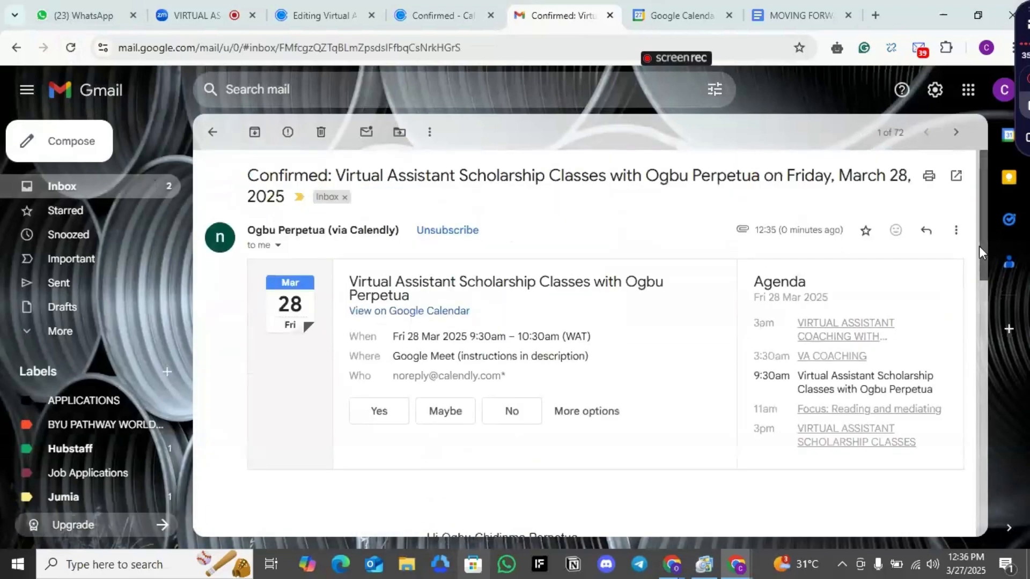
left_click_drag(979, 245, 997, 376)
Open the email's Google Meet join link, then close the Meet and Gmail tabs
left_click(649, 278)
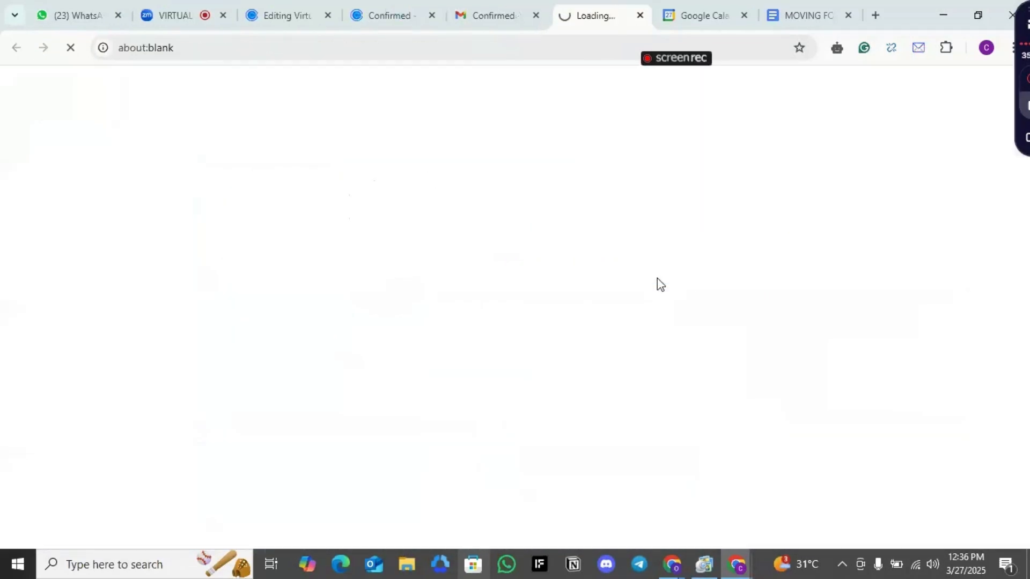
left_click(486, 15)
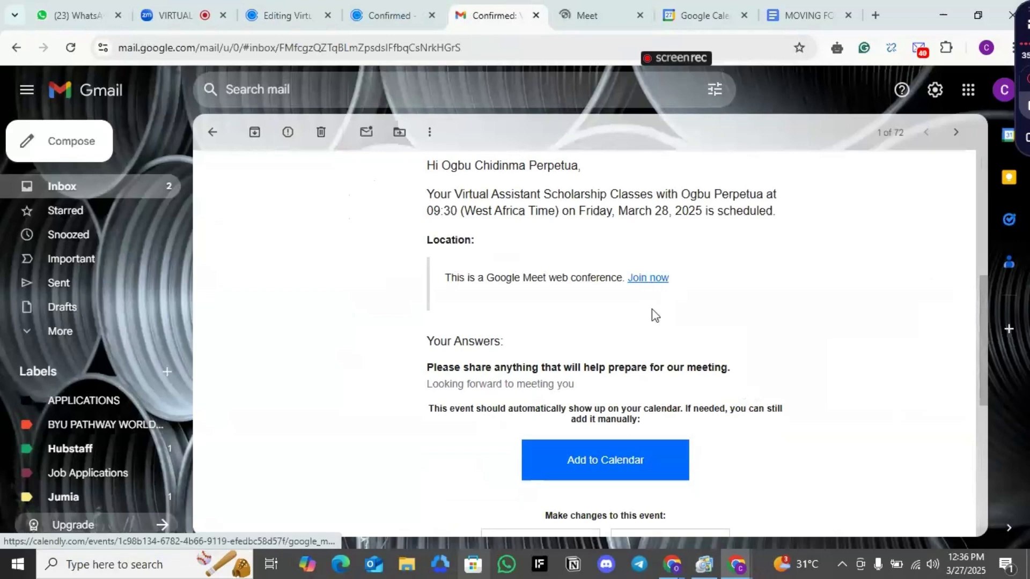
left_click(79, 337)
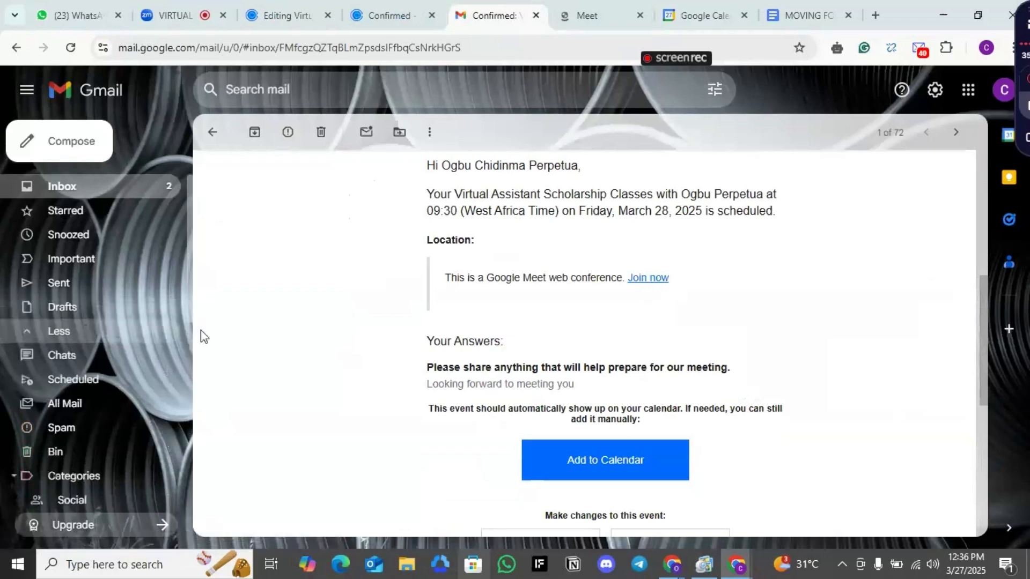
left_click(605, 8)
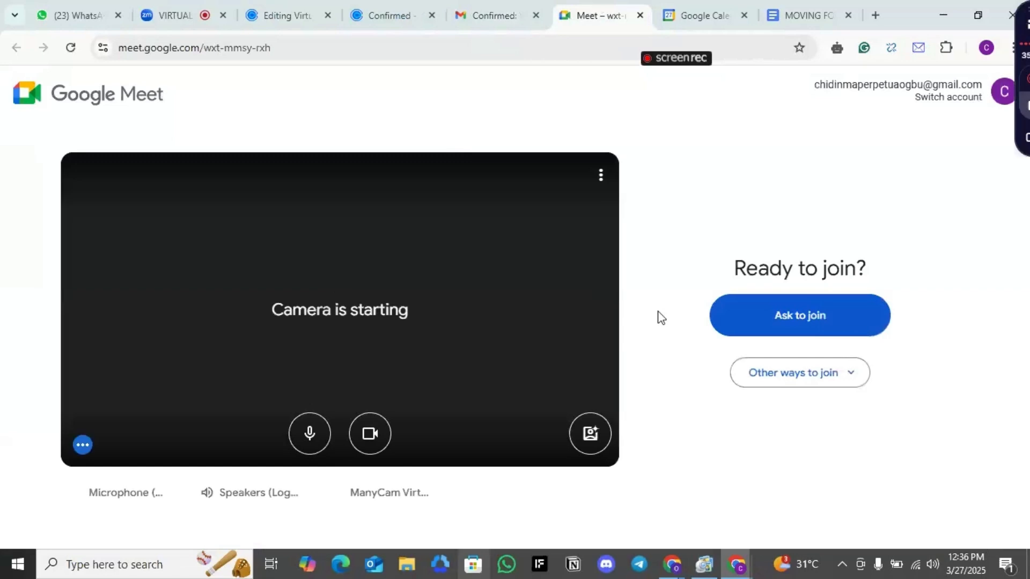
left_click(640, 15)
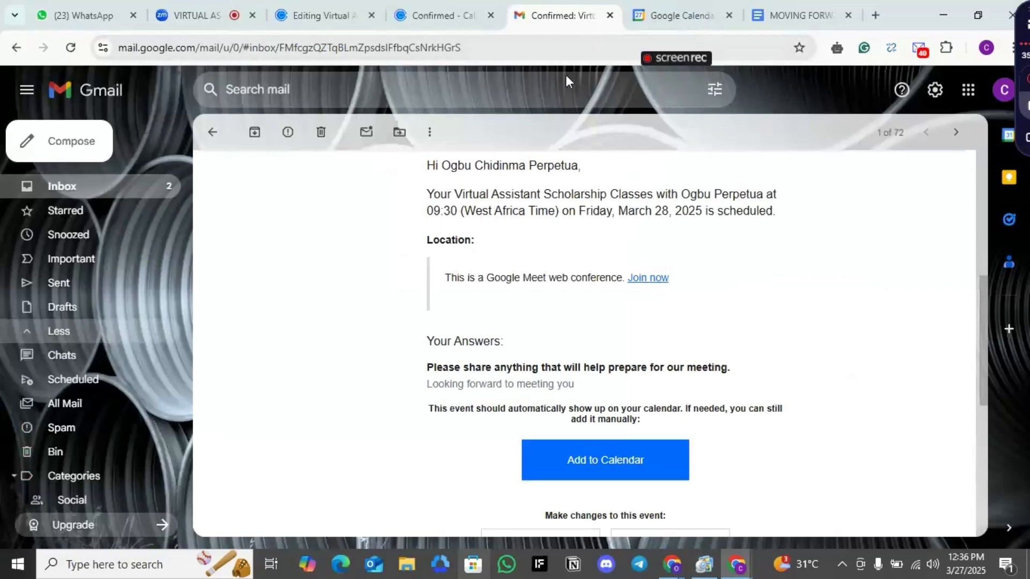
left_click(610, 16)
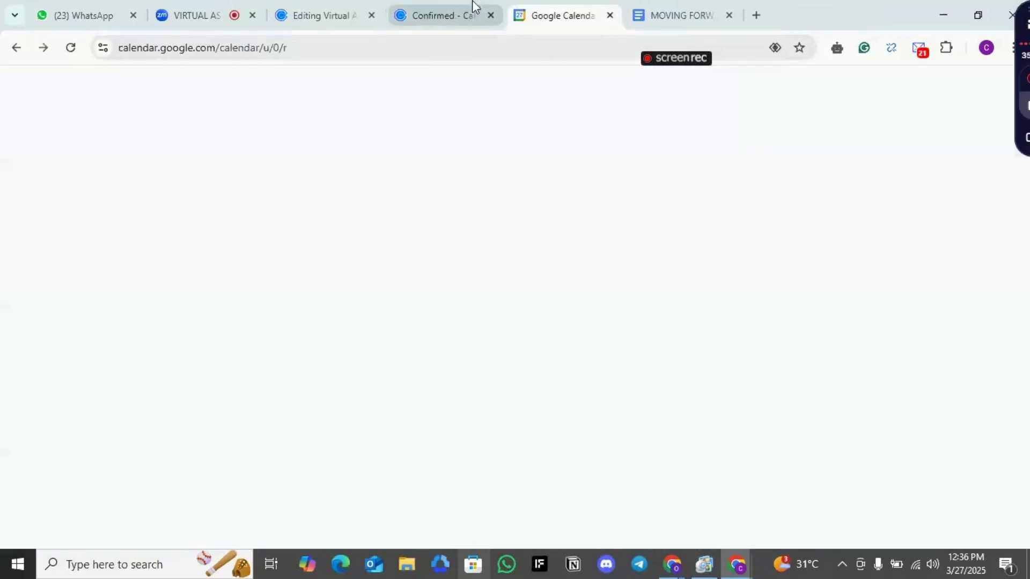
Copy the event type's booking link from the Calendly event editor
left_click(341, 6)
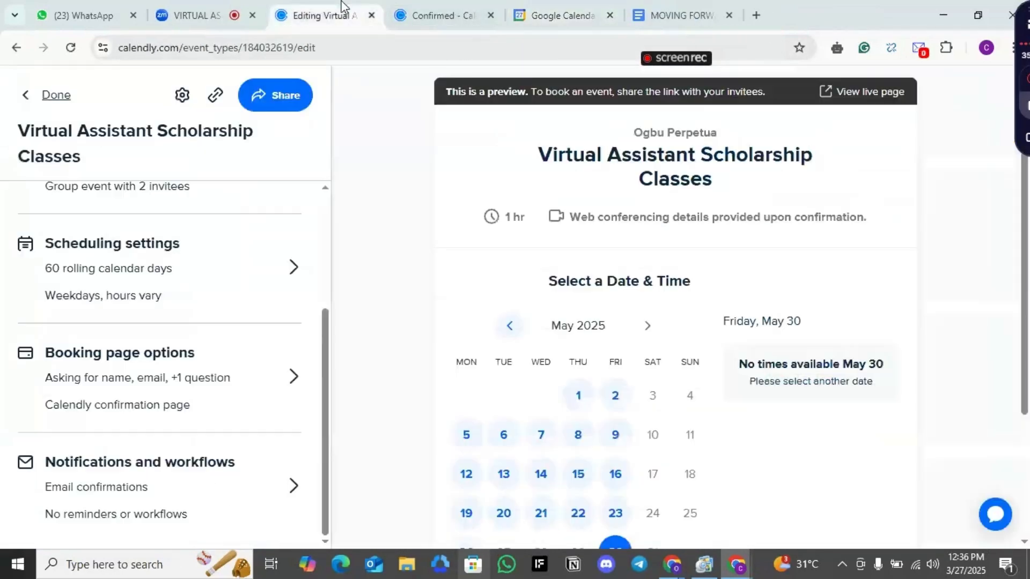
left_click(213, 98)
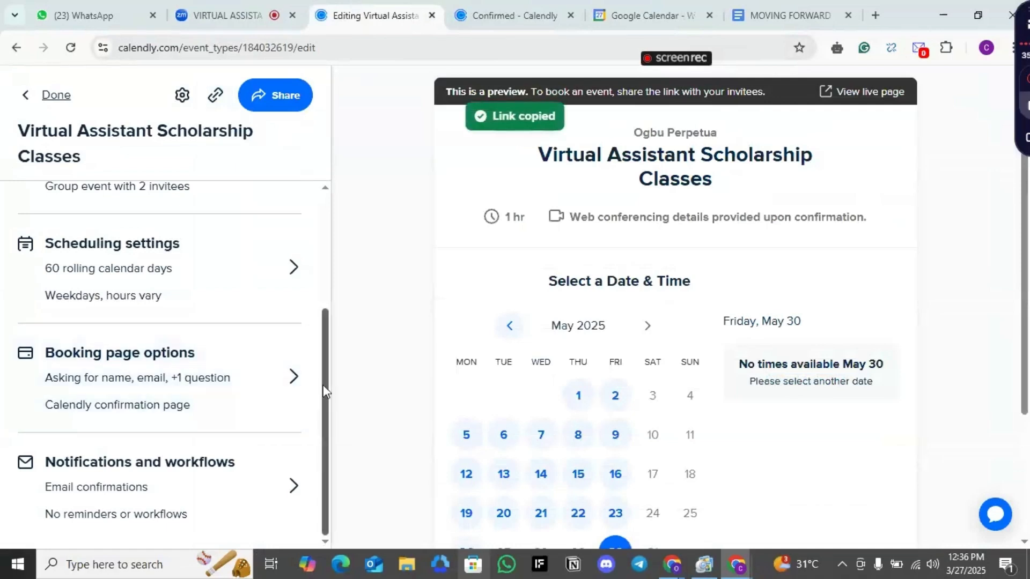
scroll(324, 390, "up", 4)
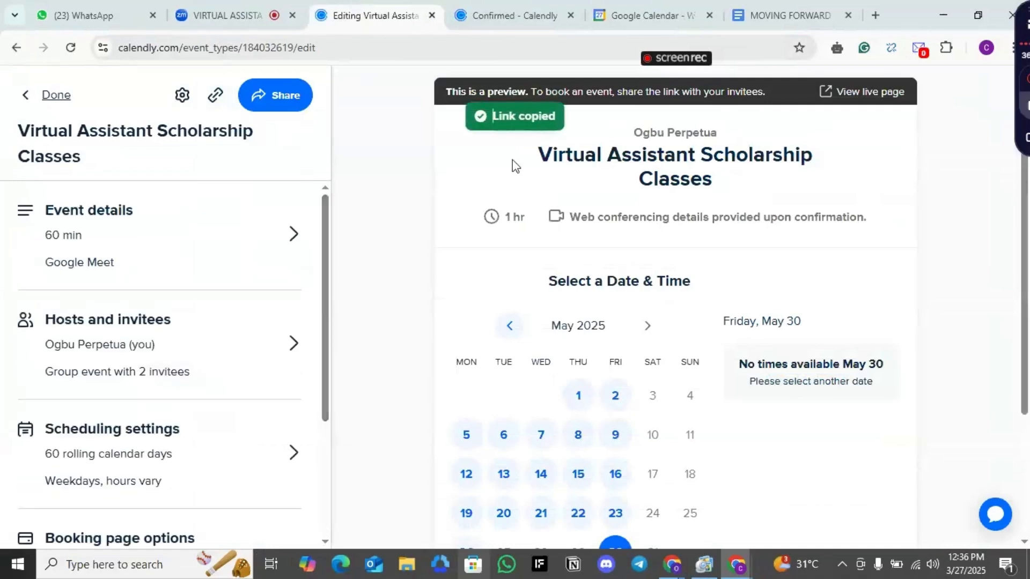
Paste the booking link into the Zoom meeting group chat message box
left_click(258, 6)
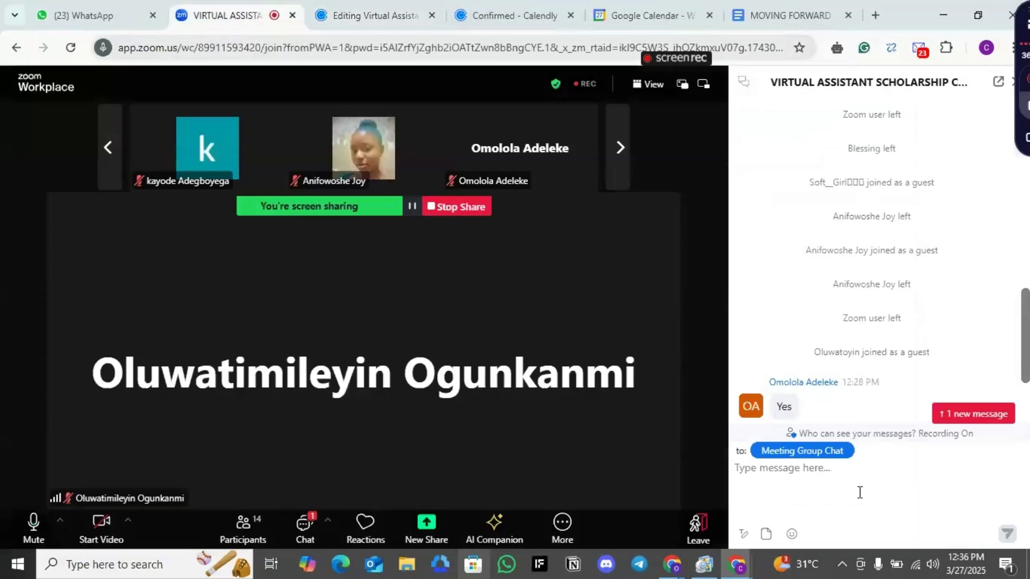
left_click(850, 478)
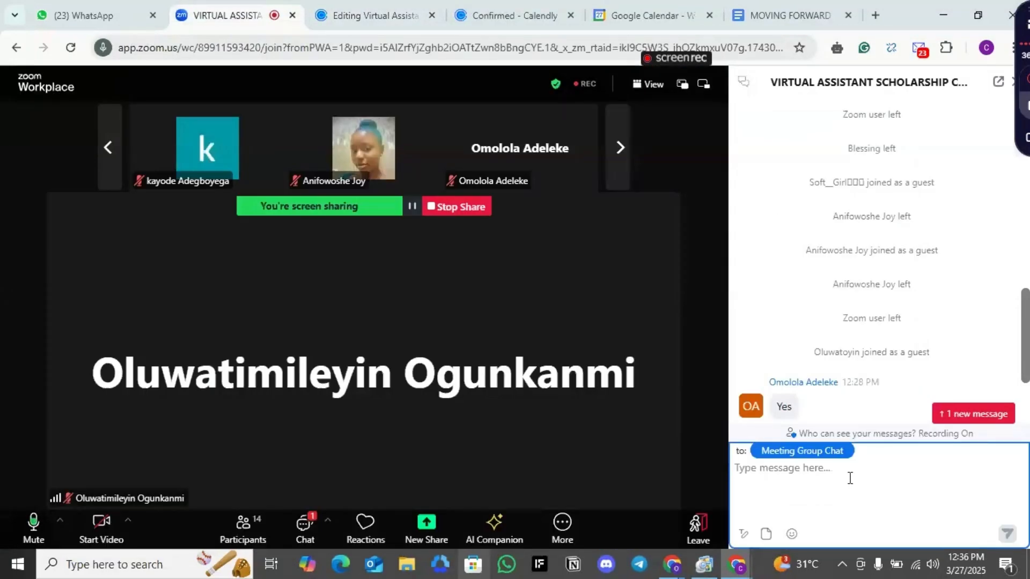
key("ctrl+v")
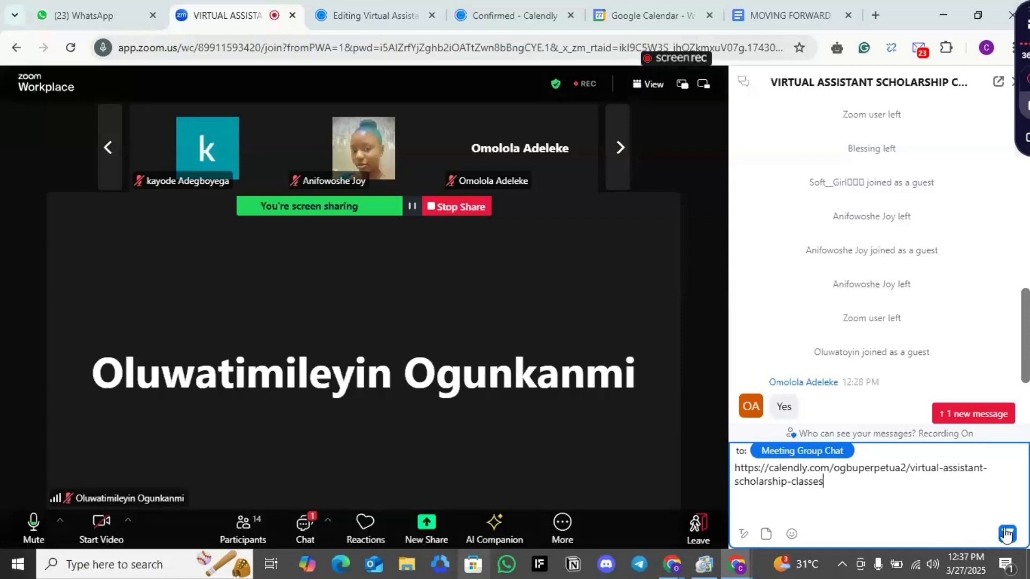
Send the Calendly booking link to the Zoom meeting group chat
left_click(1008, 536)
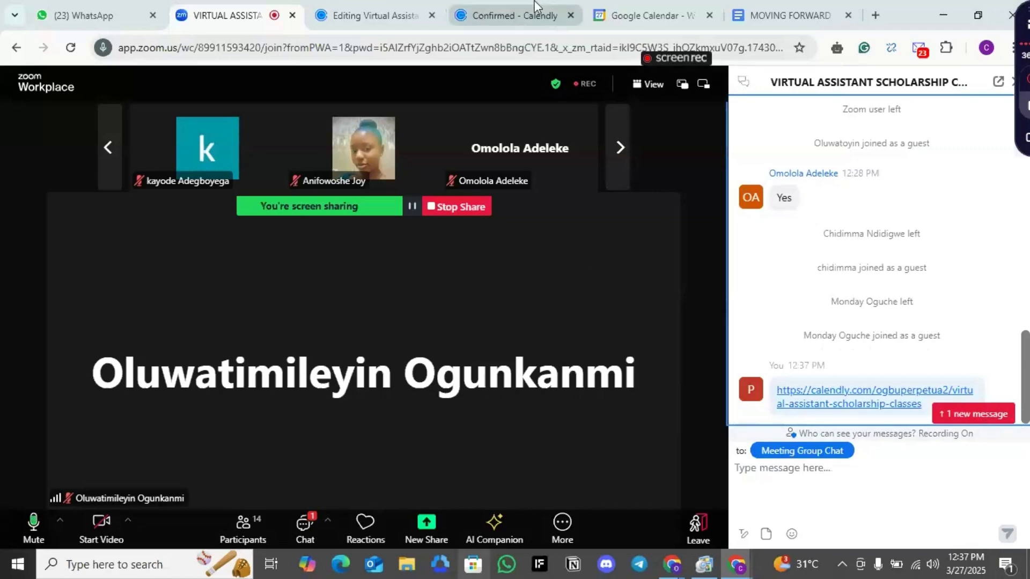
left_click(537, 15)
left_click(271, 15)
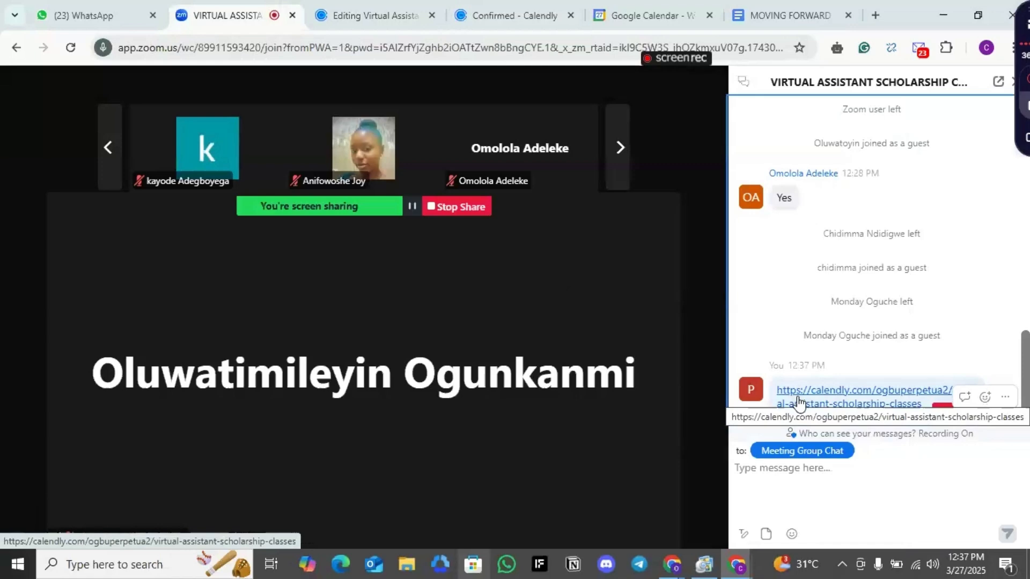
Leave the event type editor and return to the Calendly event types list
left_click(550, 5)
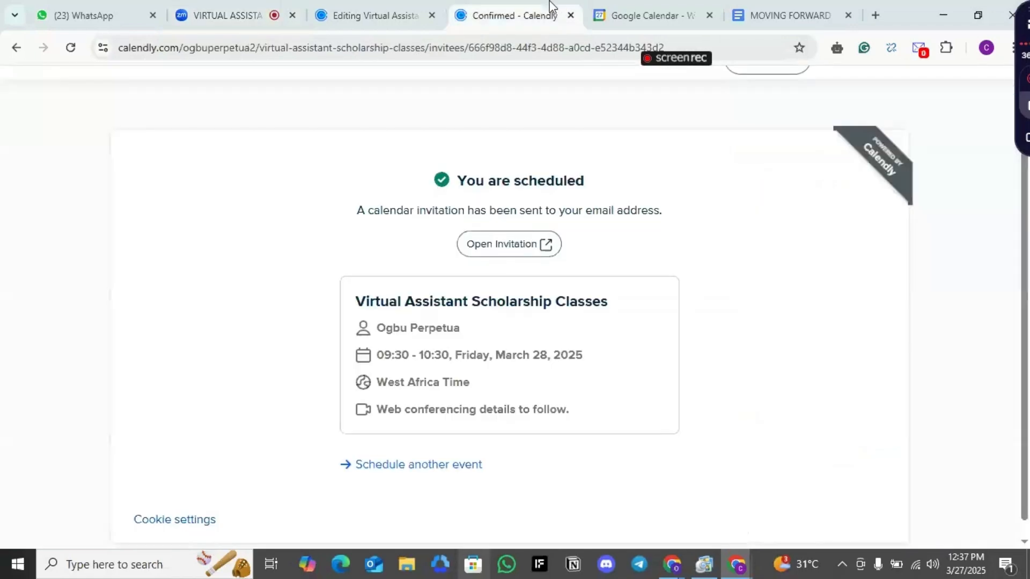
left_click(427, 8)
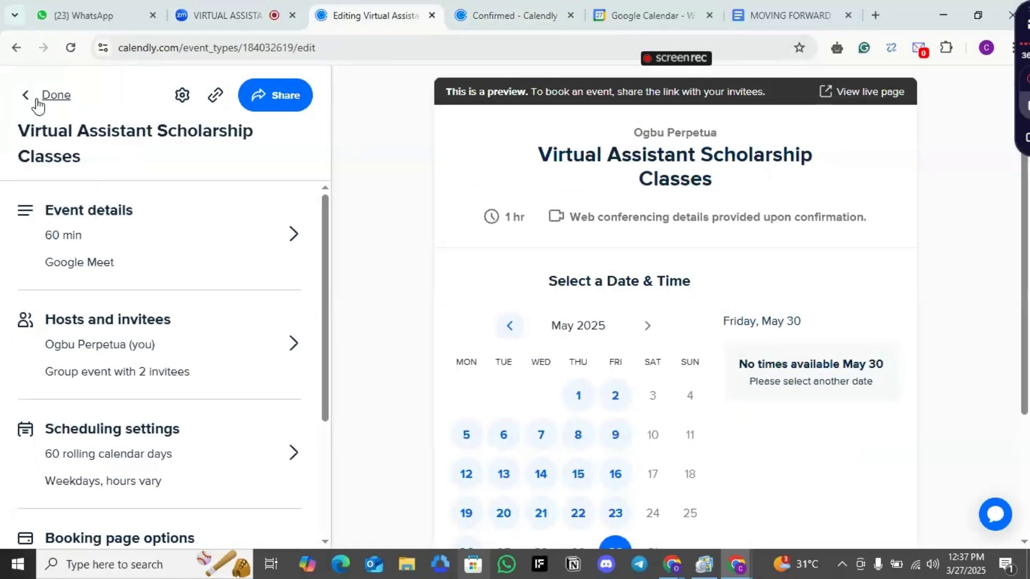
left_click(67, 102)
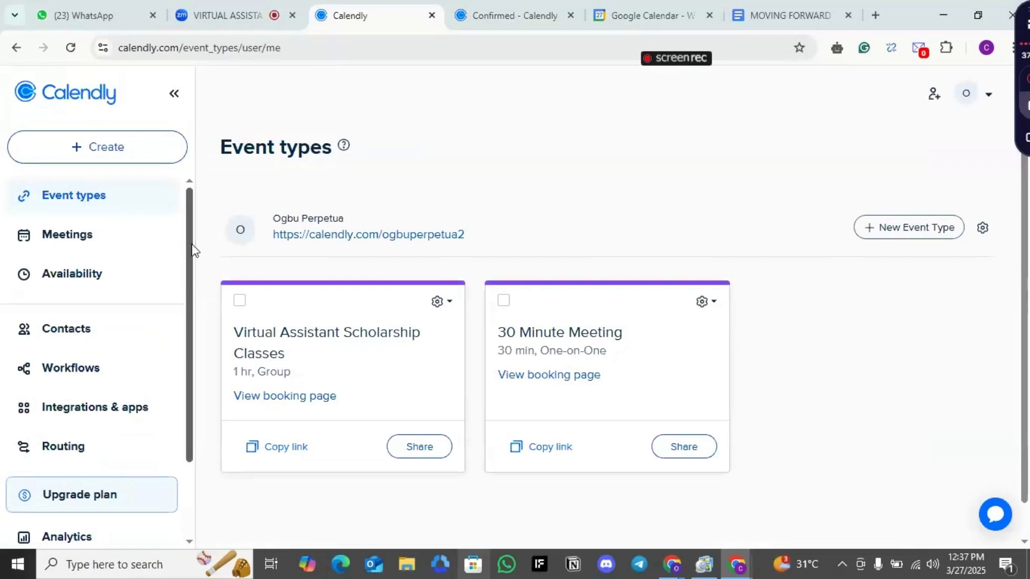
left_click(127, 147)
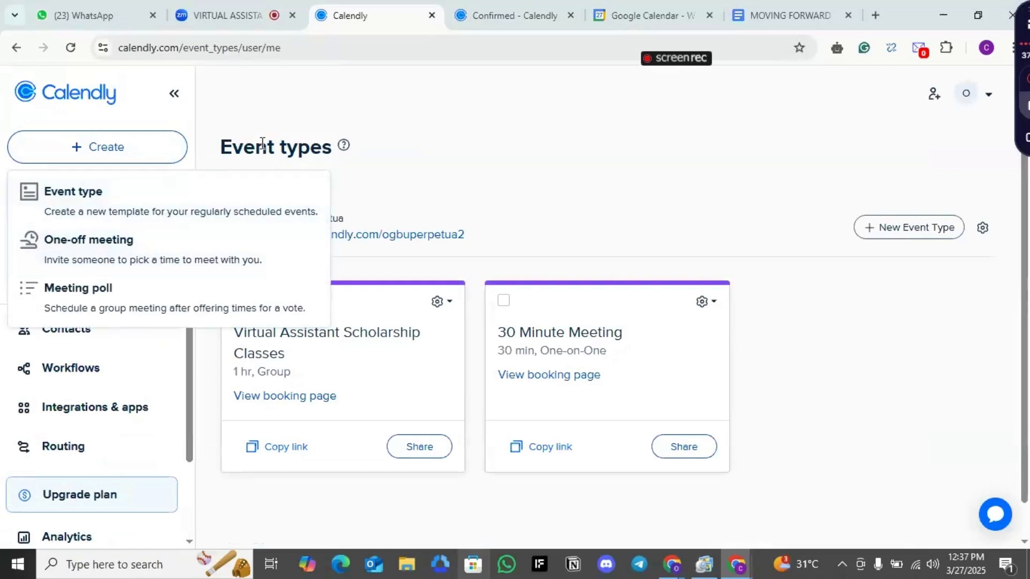
mouse_move(259, 1)
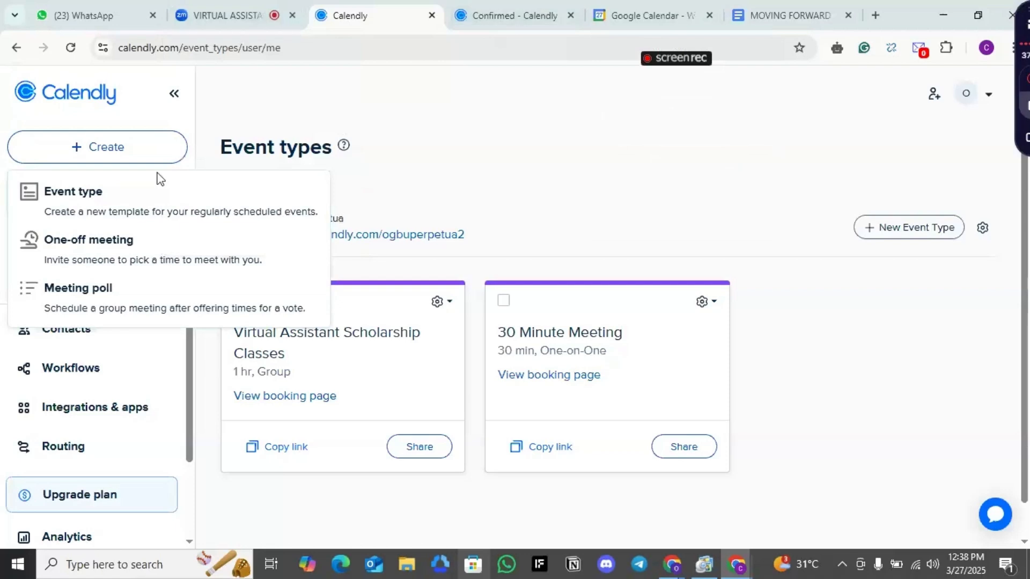
left_click(185, 246)
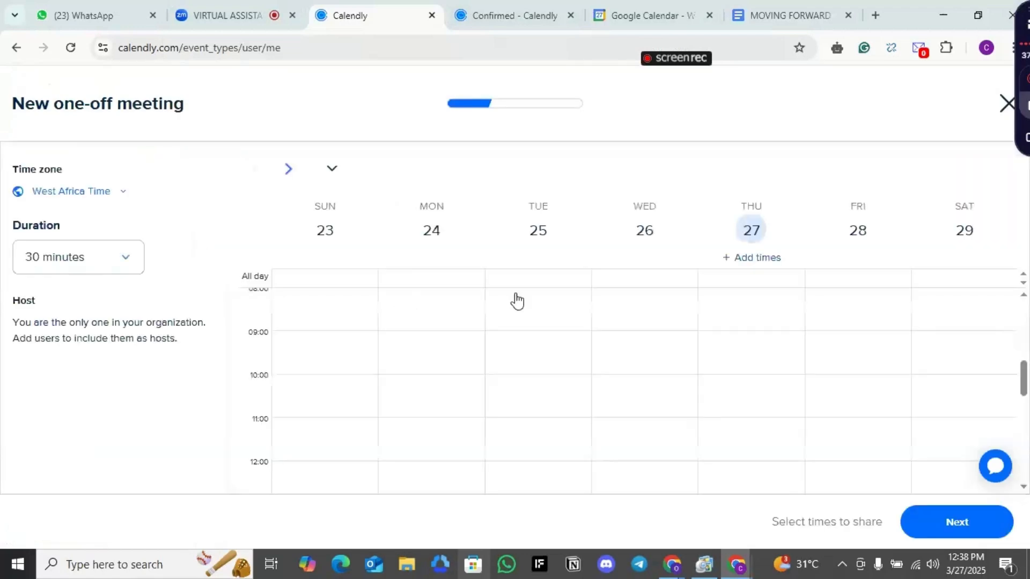
left_click(1006, 103)
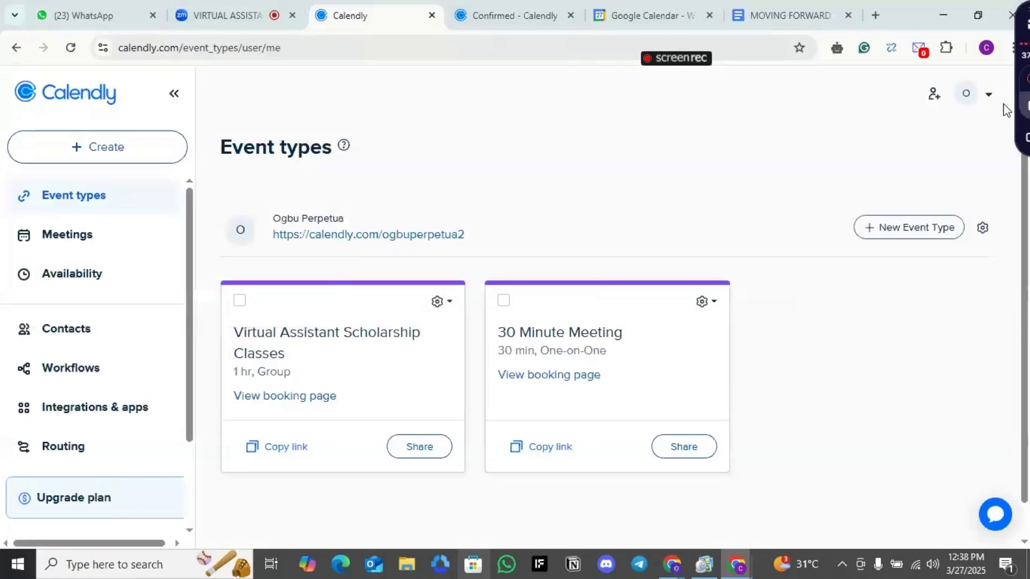
left_click(122, 149)
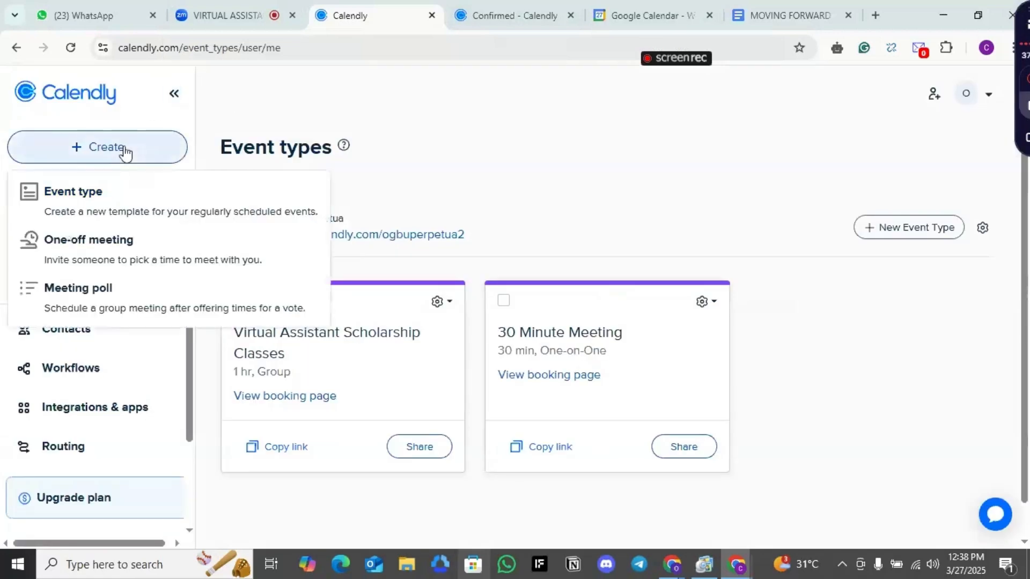
left_click(183, 215)
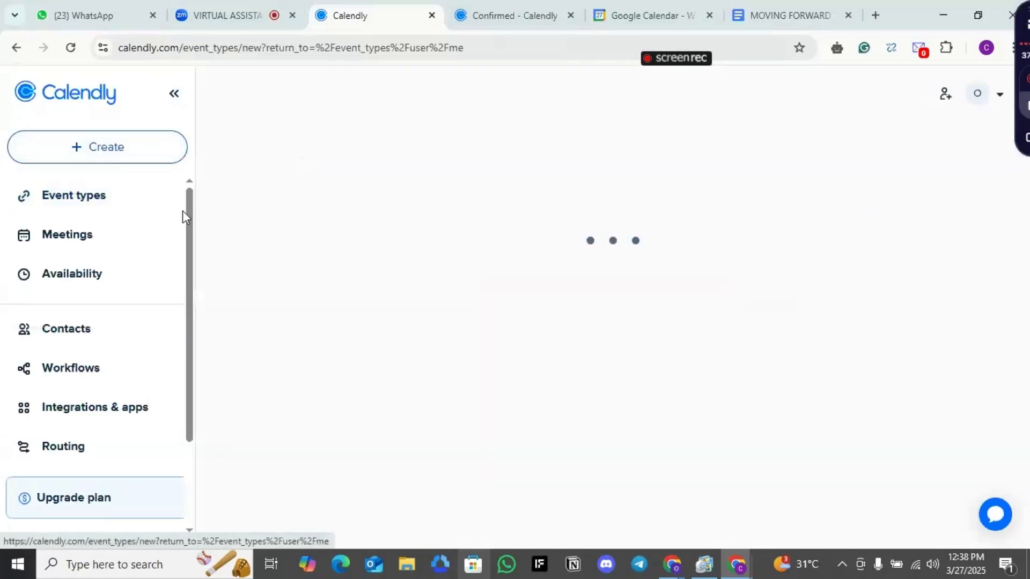
left_click(457, 284)
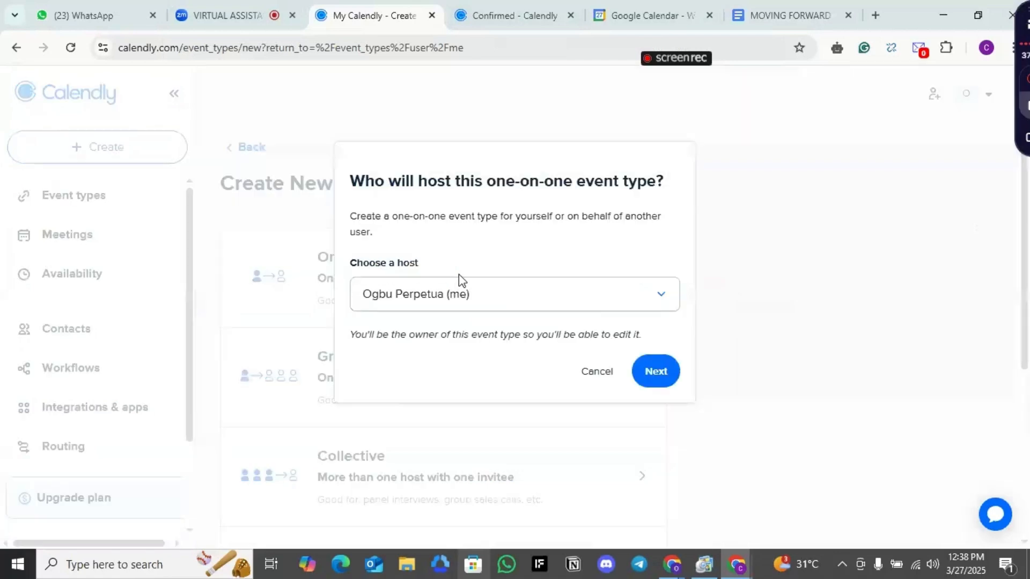
left_click(656, 375)
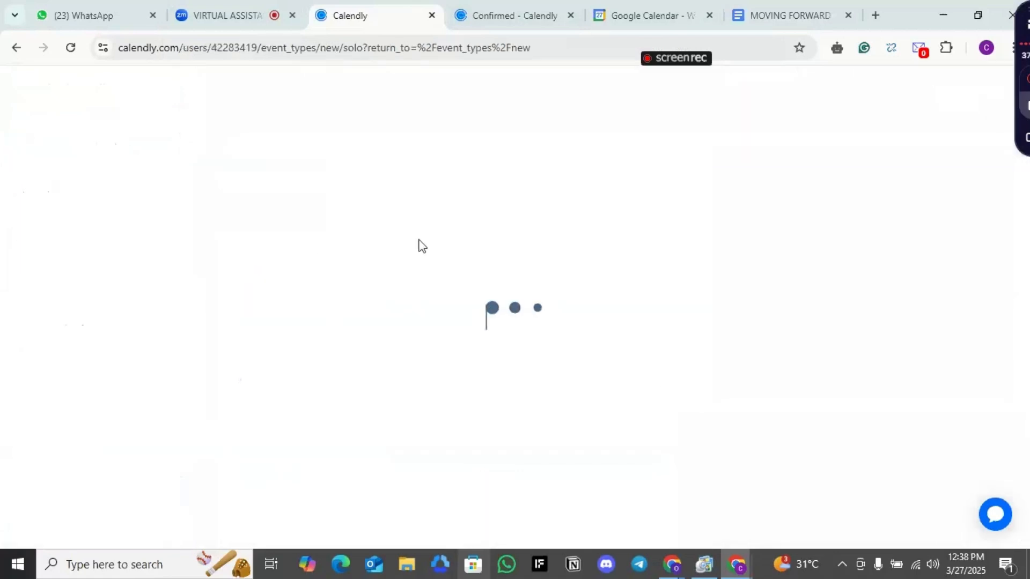
left_click(109, 218)
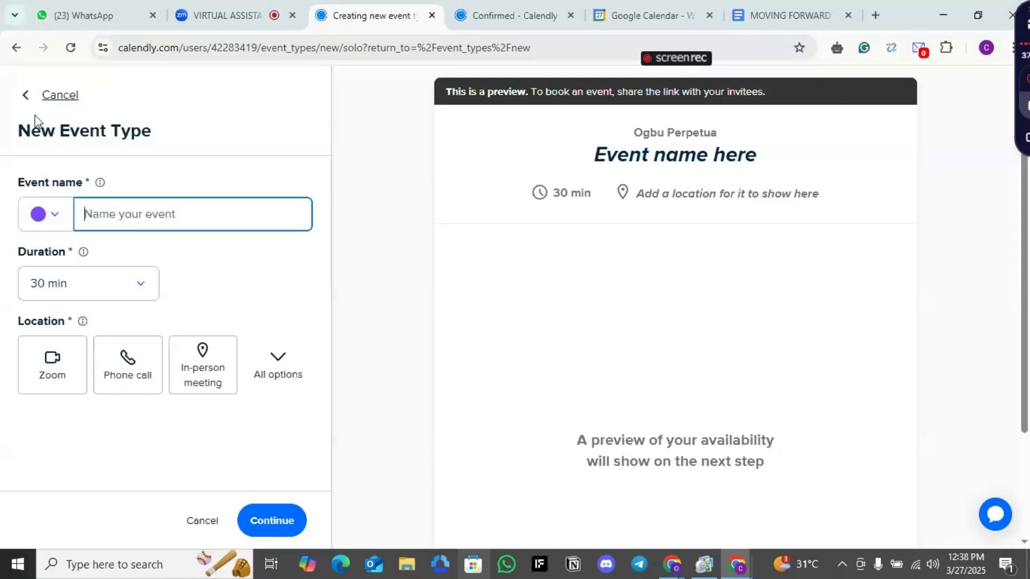
left_click(25, 102)
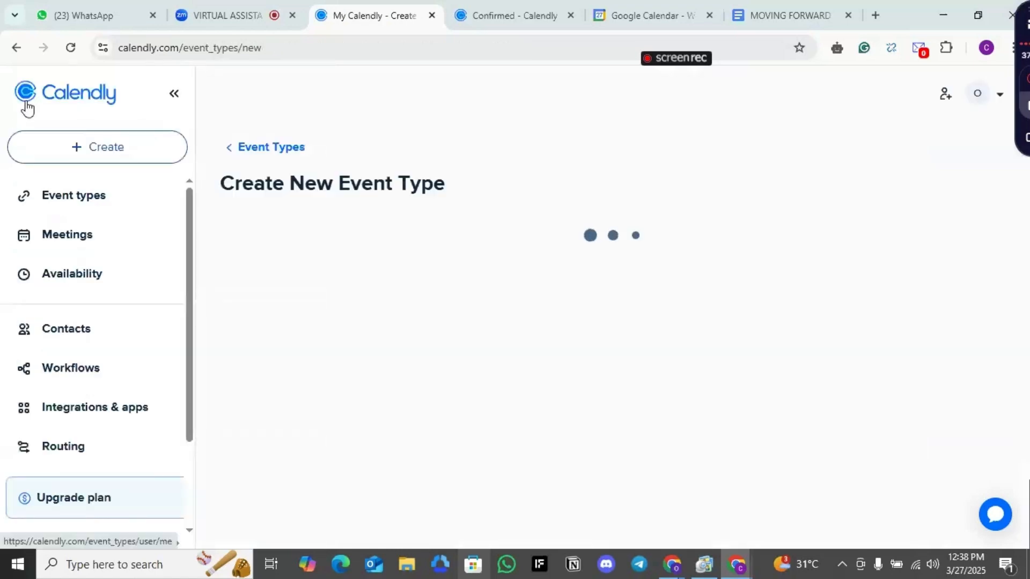
Open Calendly's Integrations & apps page and browse the available integrations
left_click_drag(187, 361, 189, 432)
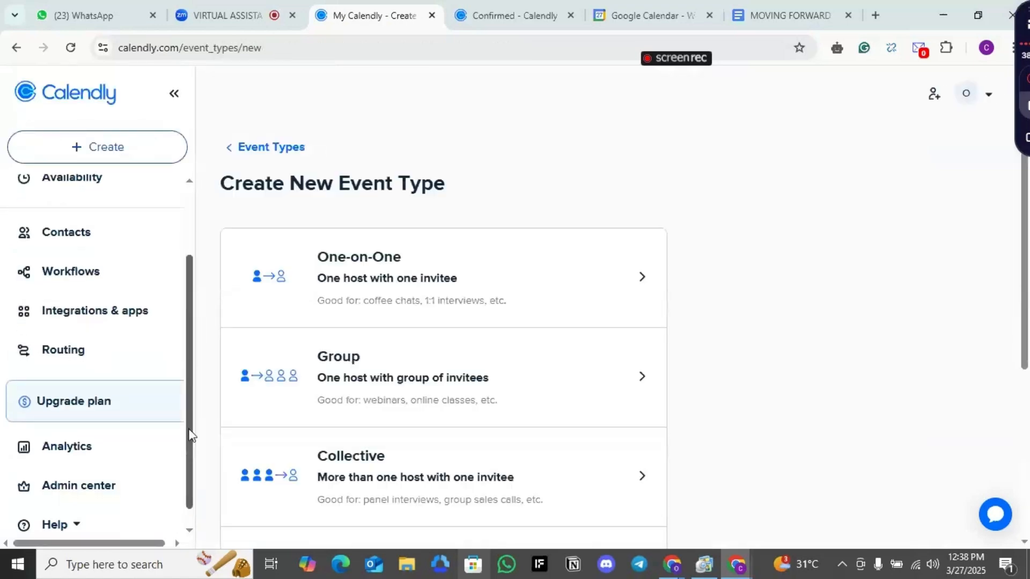
left_click(118, 317)
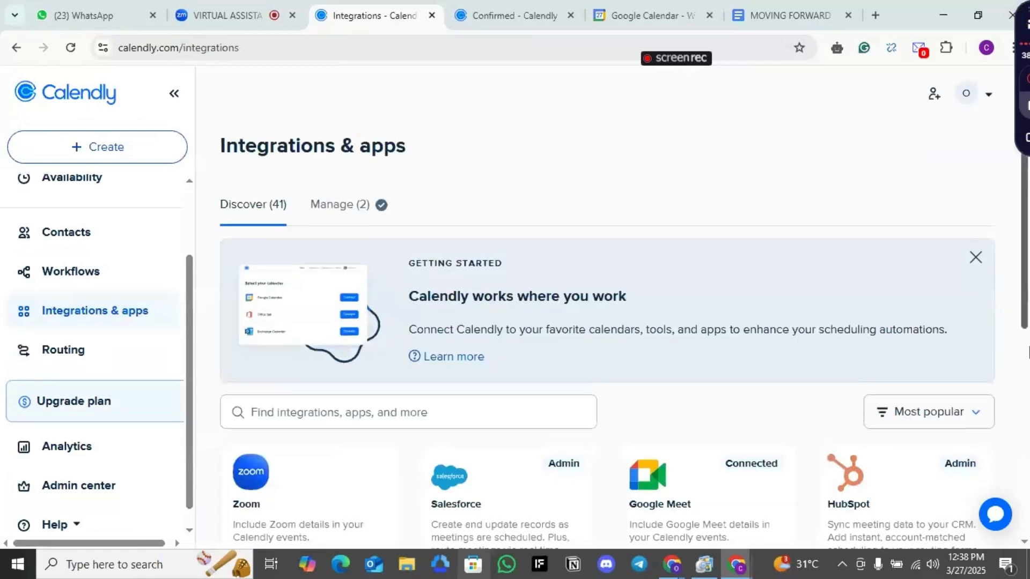
scroll(1028, 381, "down", 4)
left_click_drag(1028, 381, 1029, 395)
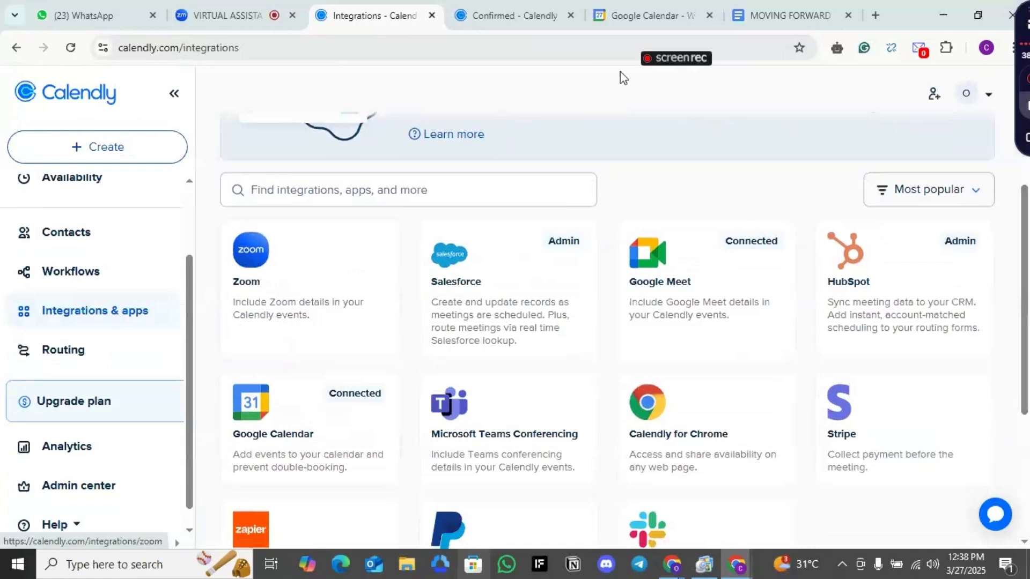
Open zoom.com in a new browser tab
left_click(876, 15)
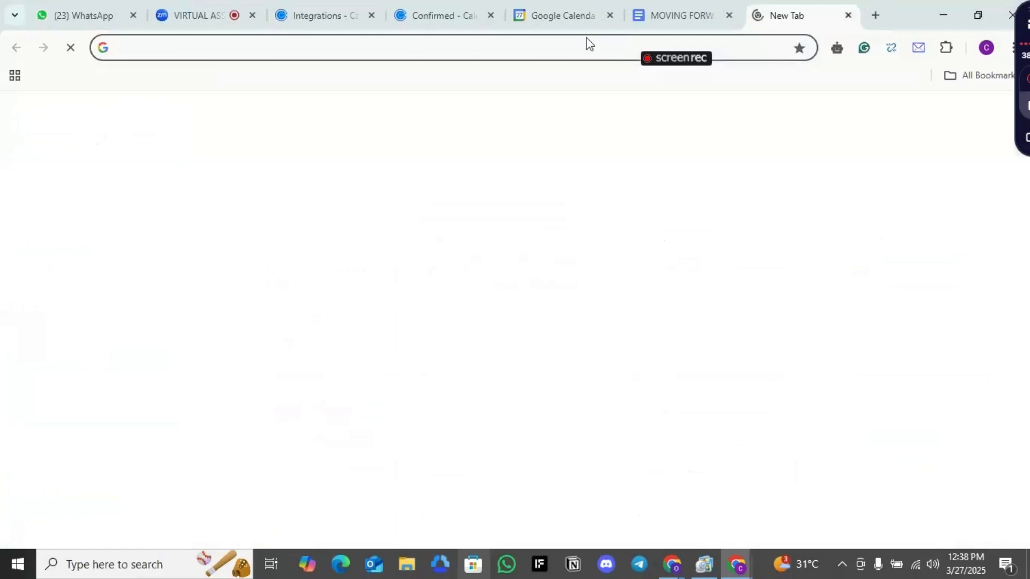
type("zOOM.com")
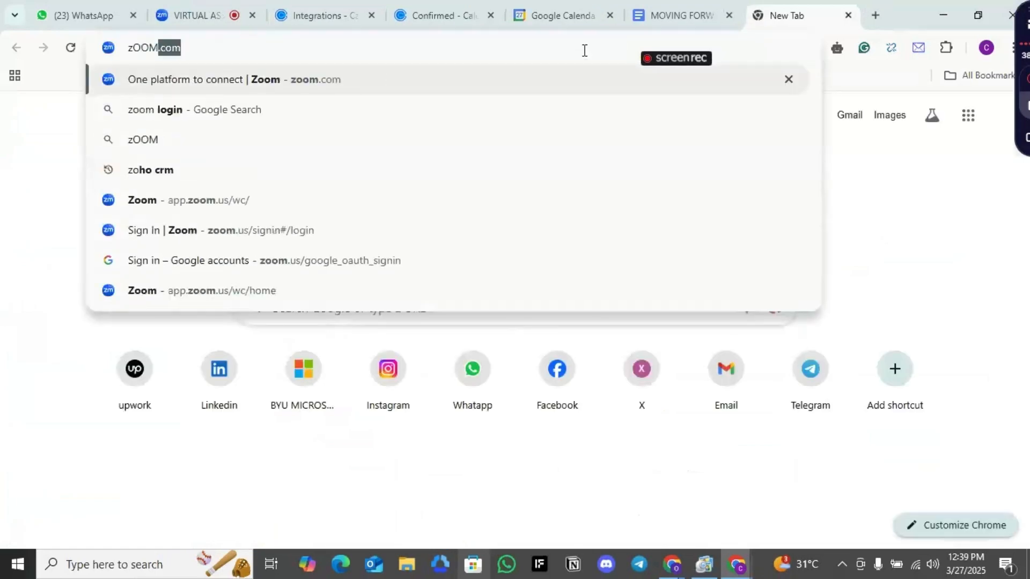
key("Return")
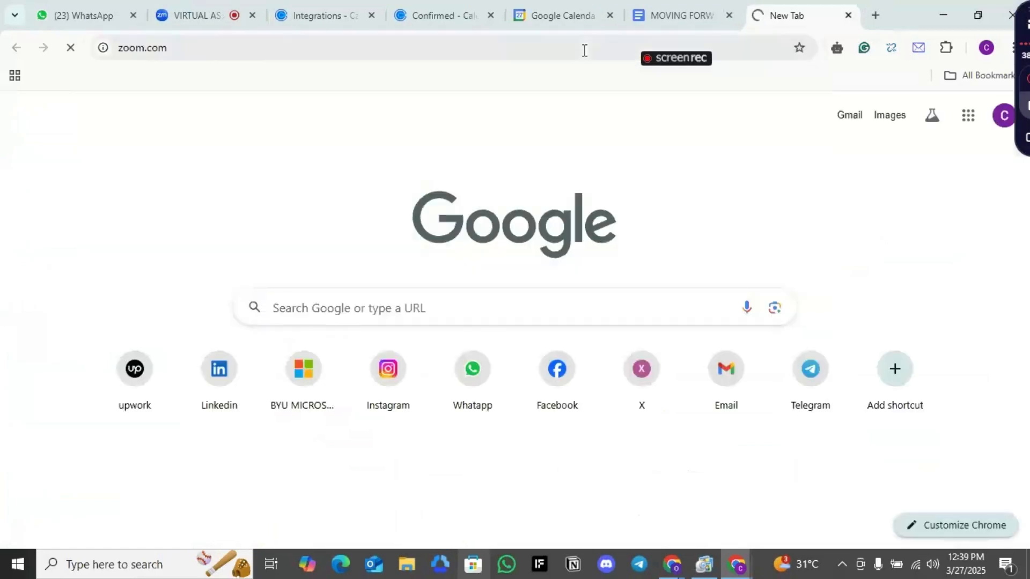
left_click_drag(815, 15, 445, 8)
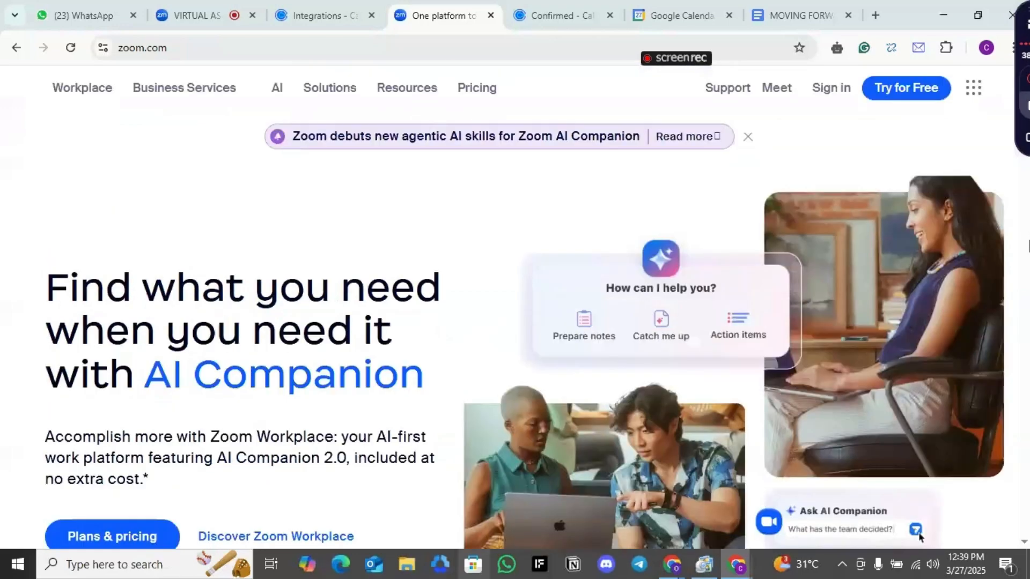
Sign in to Zoom with Google, choosing the event host's Google account
left_click(832, 91)
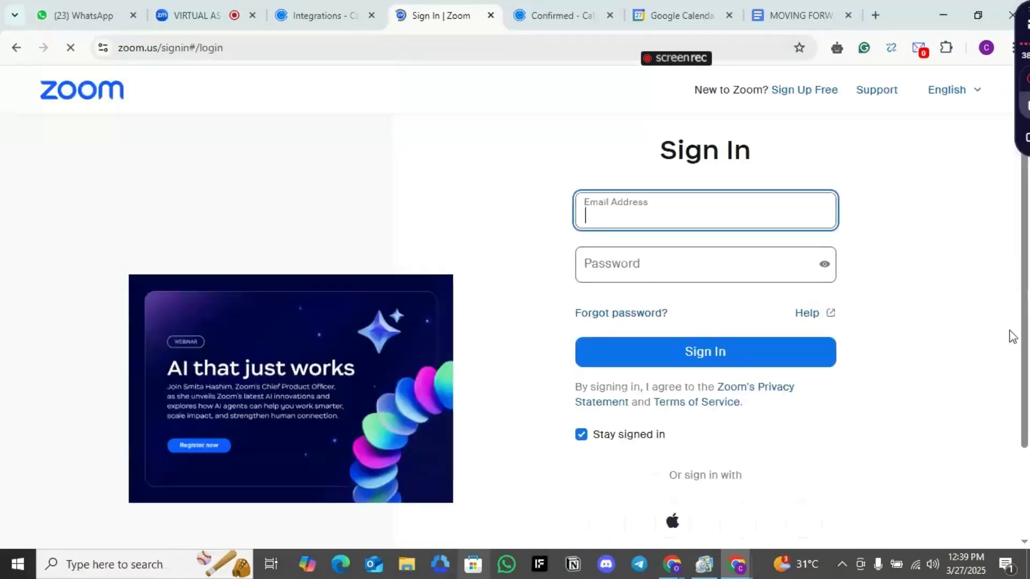
scroll(697, 479, "down", 1)
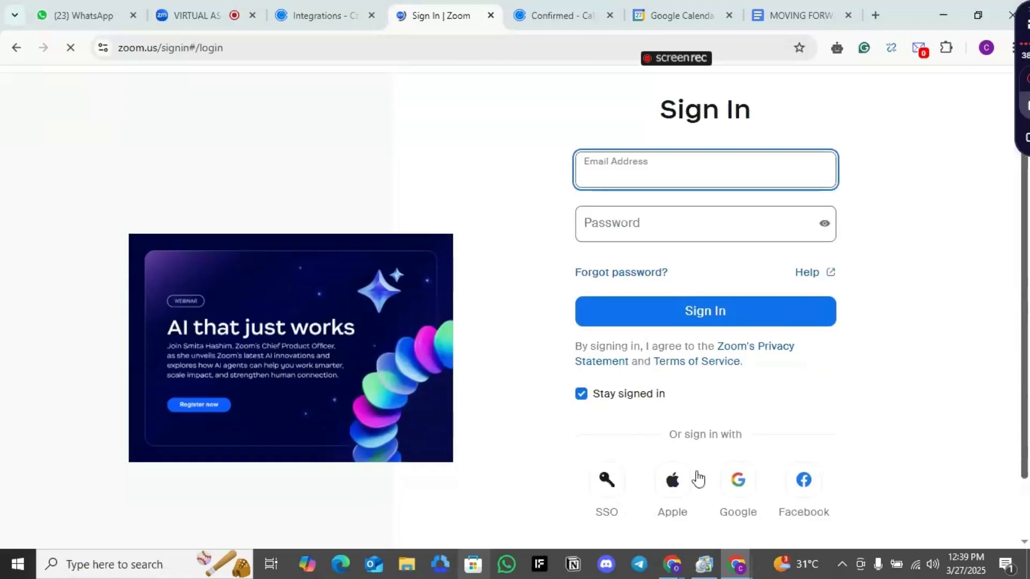
left_click(736, 489)
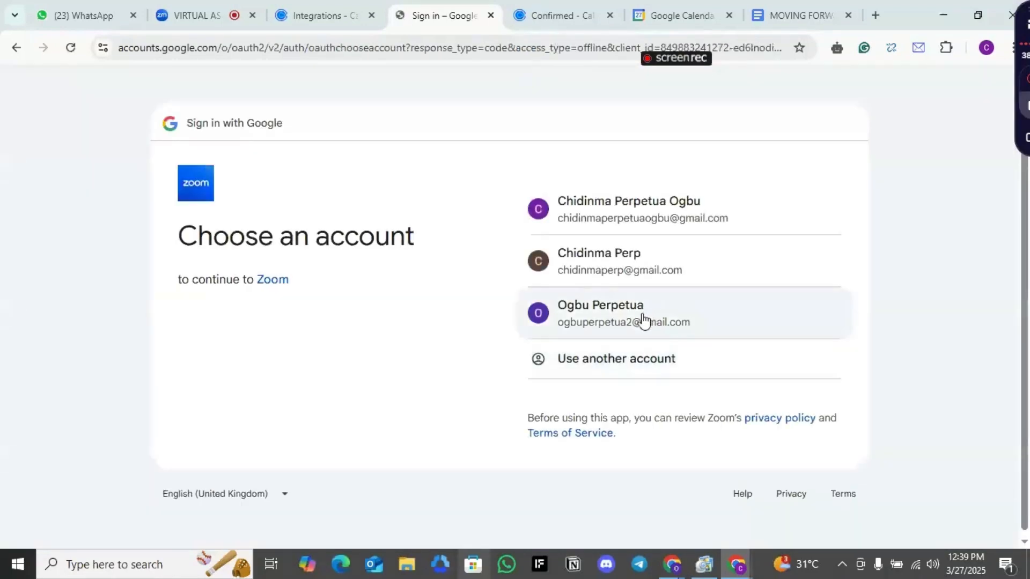
left_click(645, 316)
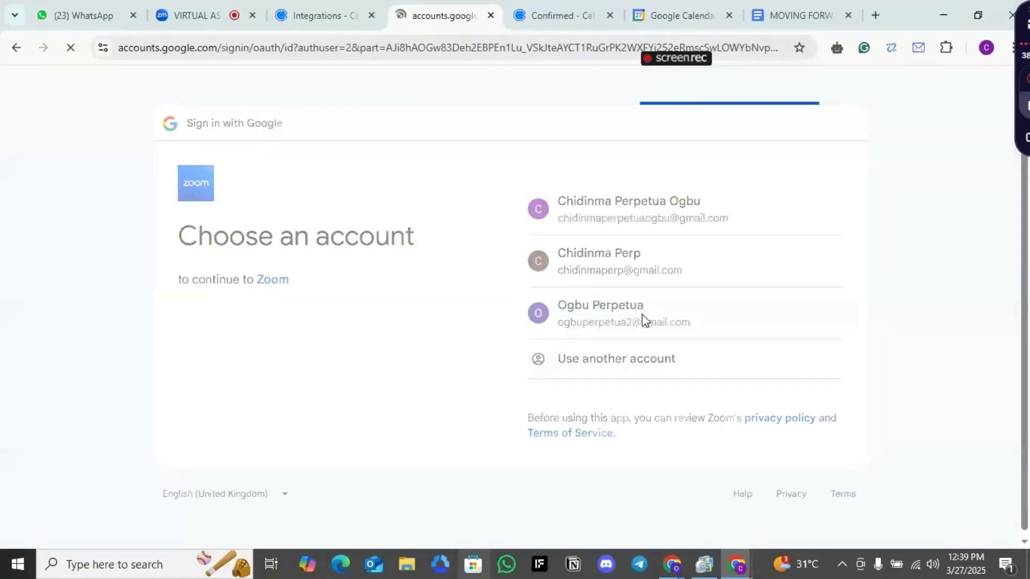
Enter the birth year on the age verification page and continue
left_click(761, 388)
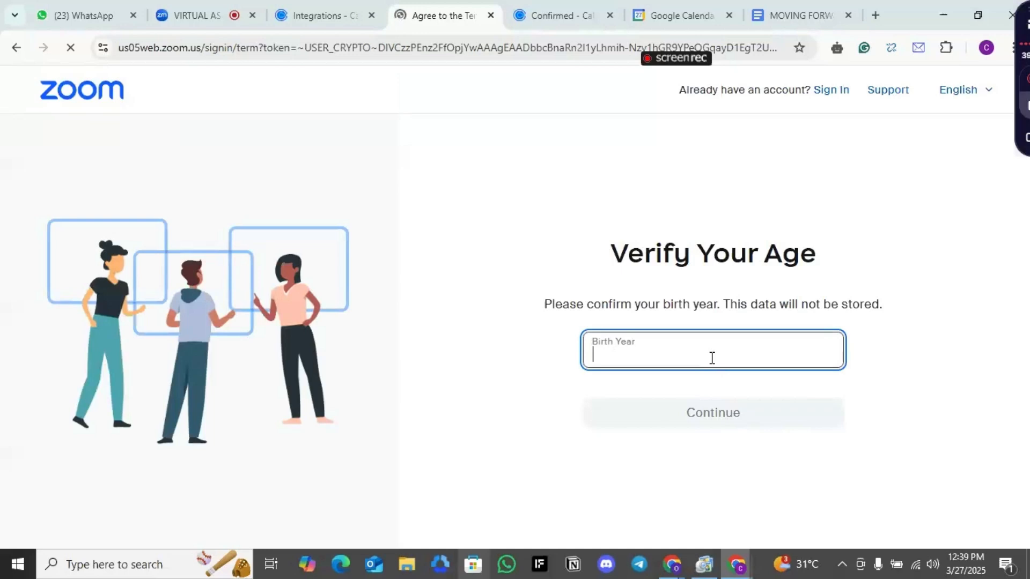
left_click(636, 353)
type("1985")
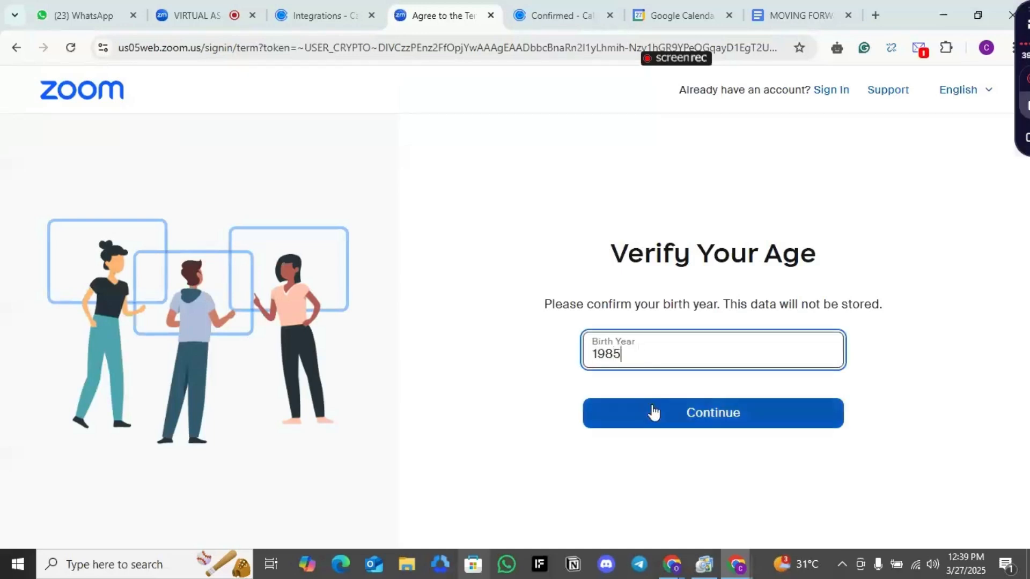
left_click(654, 412)
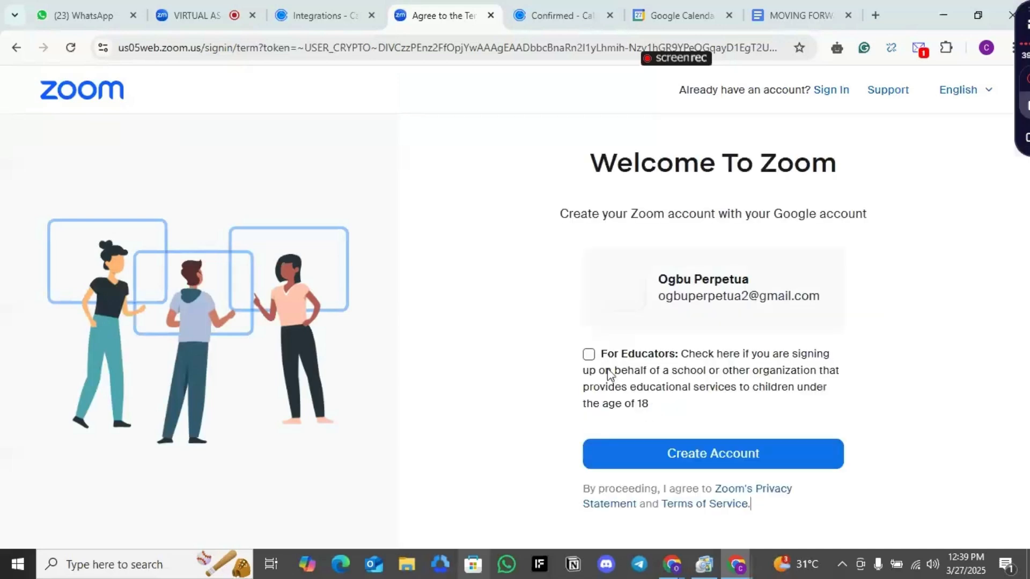
Create the Zoom account with the For Educators option left unchecked
left_click(589, 361)
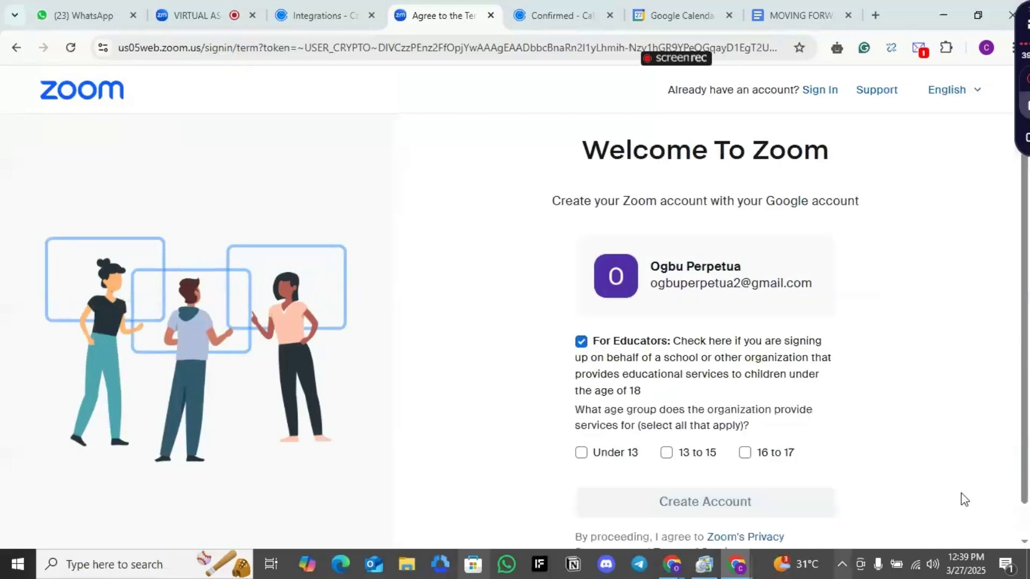
left_click(580, 341)
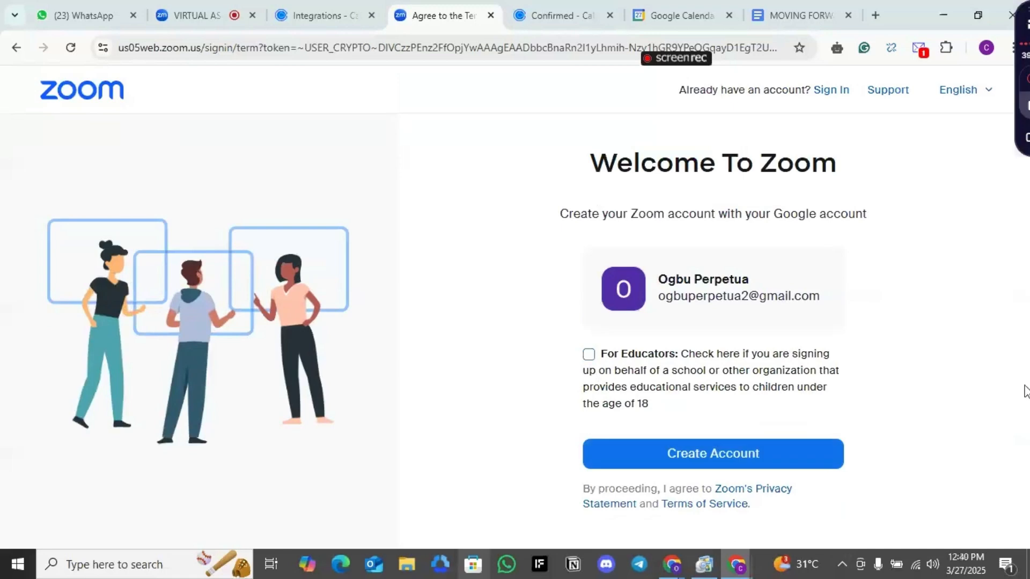
left_click(680, 446)
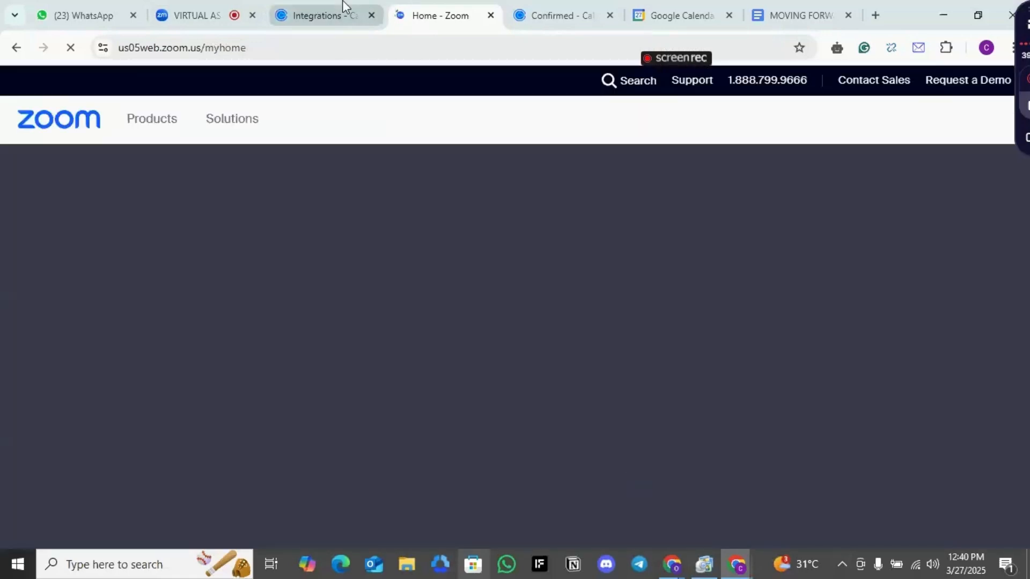
Open the Zoom integration in Calendly's Integrations & apps and review its setup options
left_click(343, 7)
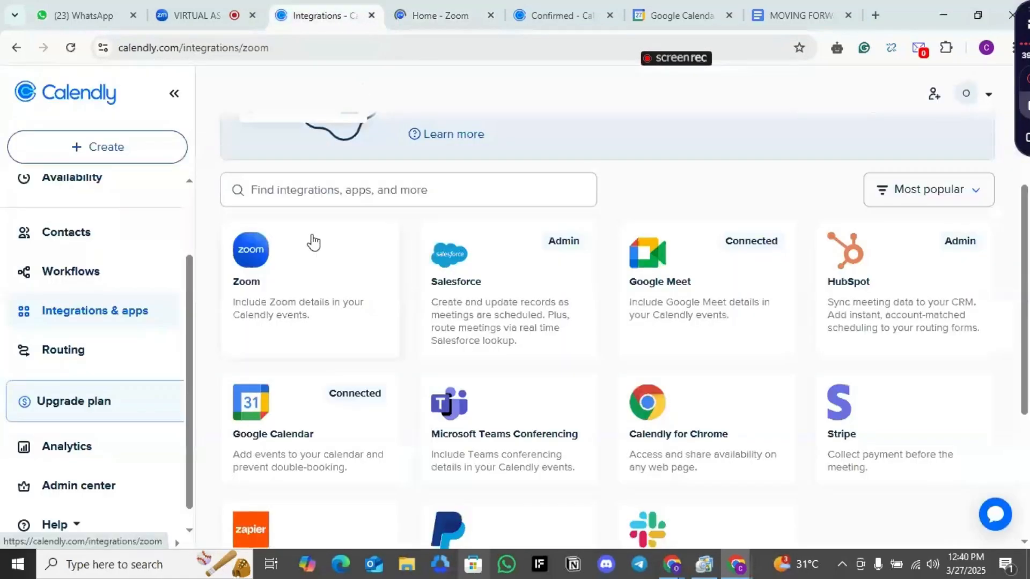
left_click(312, 239)
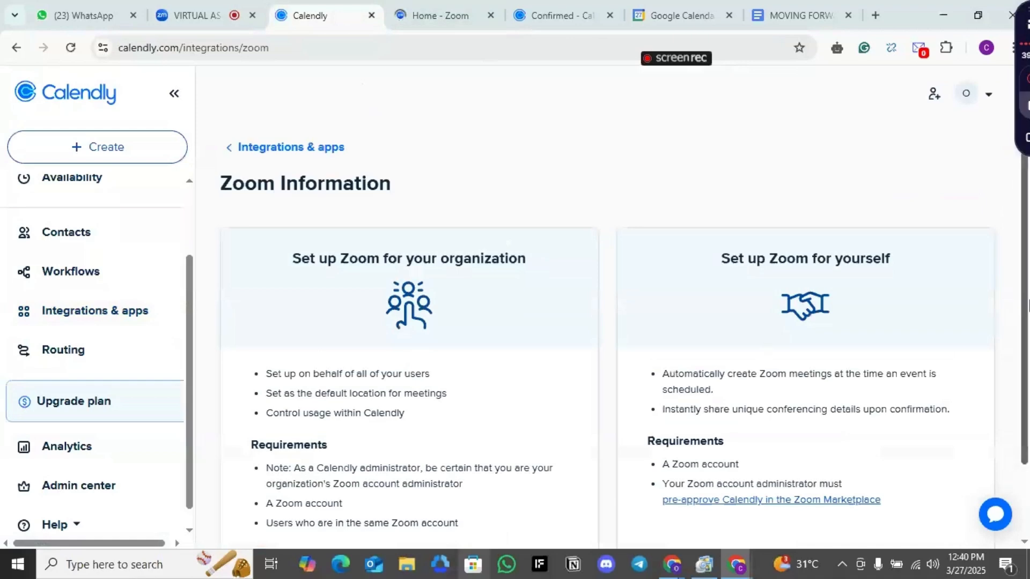
scroll(692, 509, "down", 2)
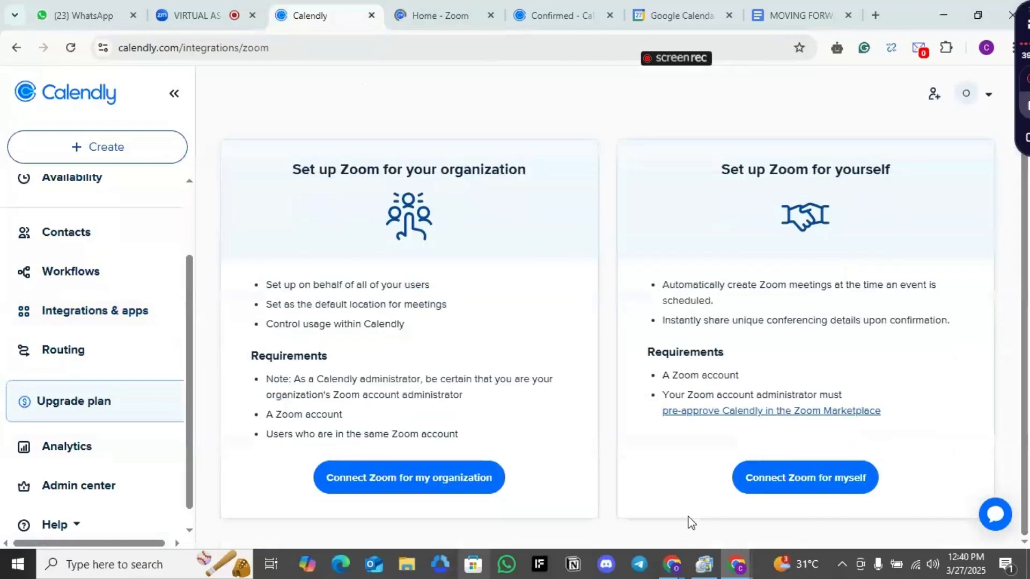
Connect Zoom for yourself, allowing the app to use shared access permissions, and authorize Calendly for Zoom
left_click(812, 494)
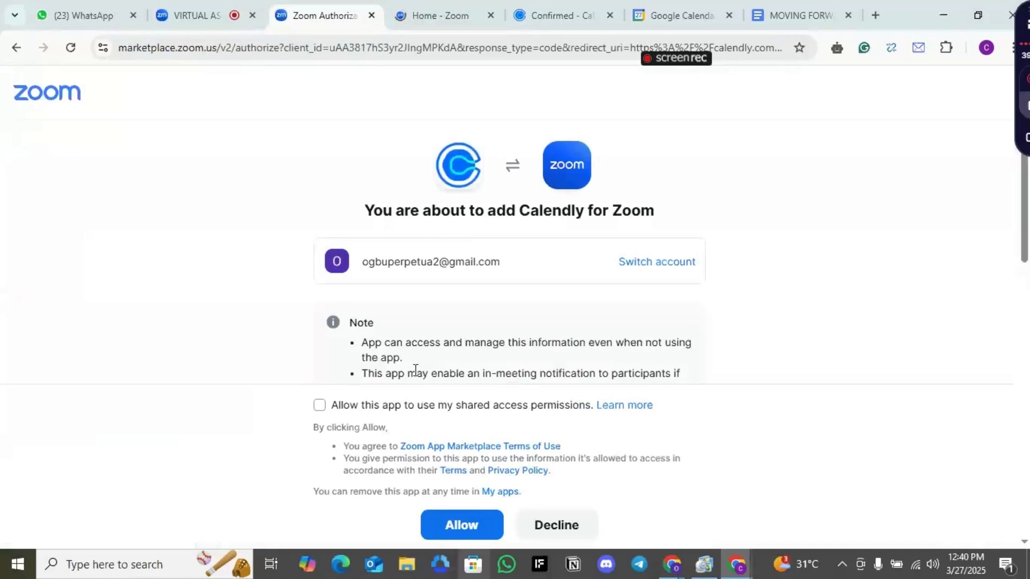
left_click(319, 407)
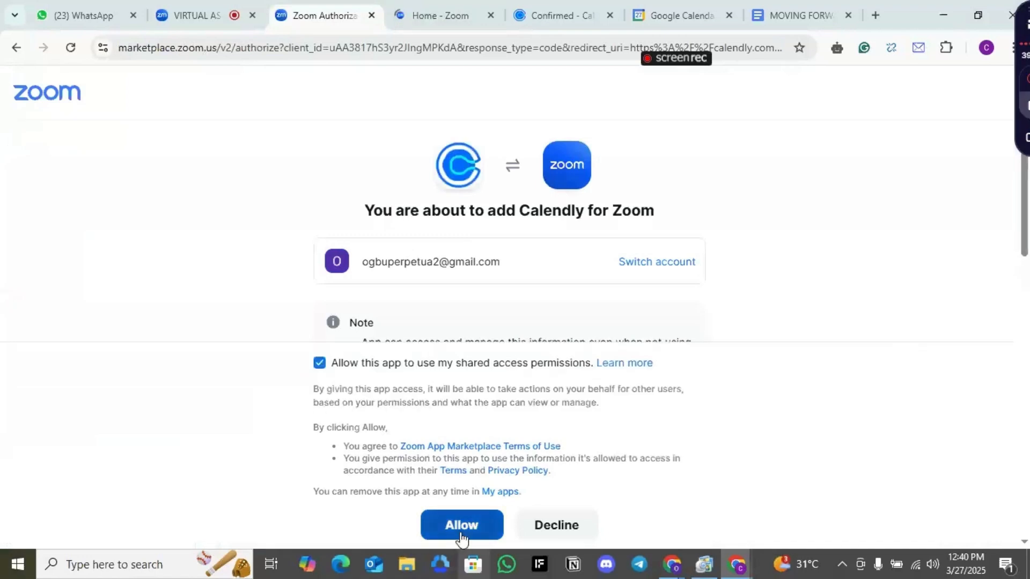
left_click(460, 531)
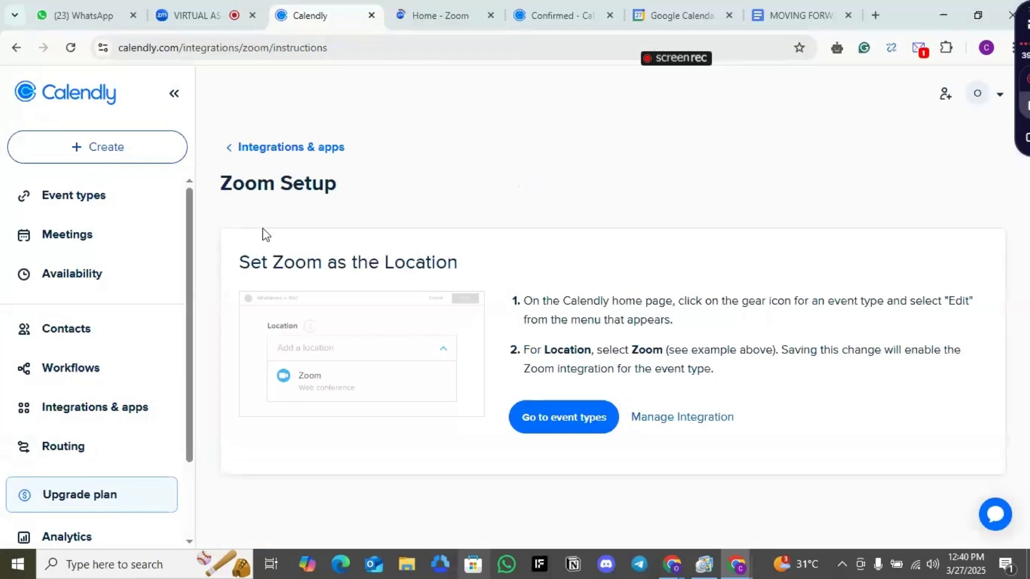
Close the Zoom home tab and return to the Calendly tab
left_click(488, 8)
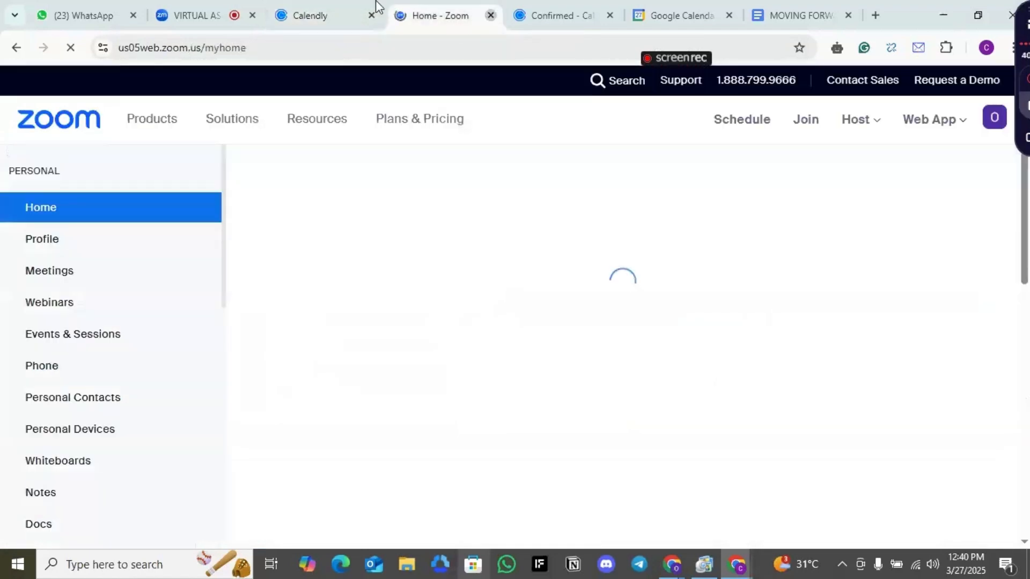
key("ctrl+w")
left_click(324, 8)
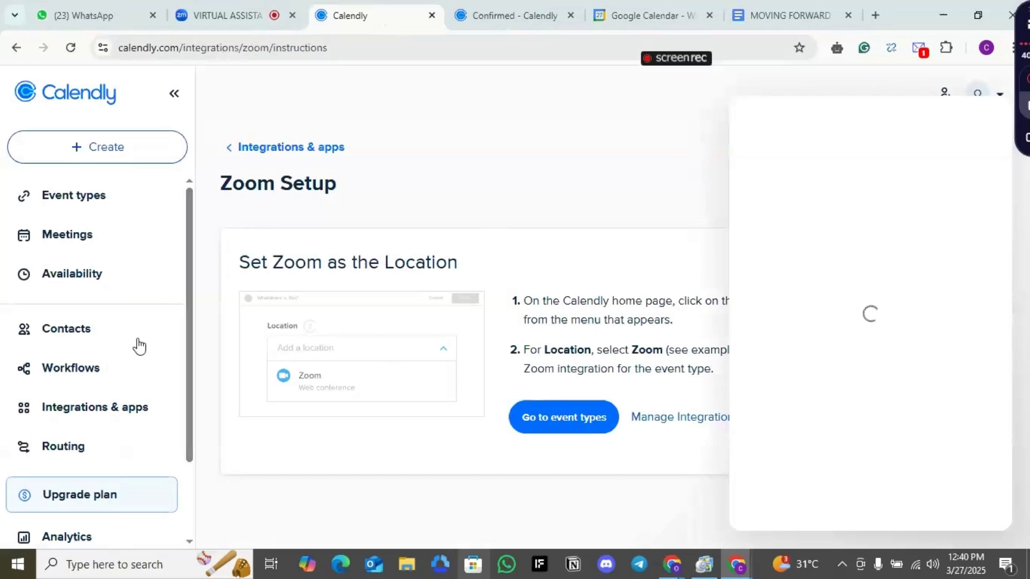
Open Integrations & apps, close the chatbot, and review the list of connected integrations
left_click(84, 407)
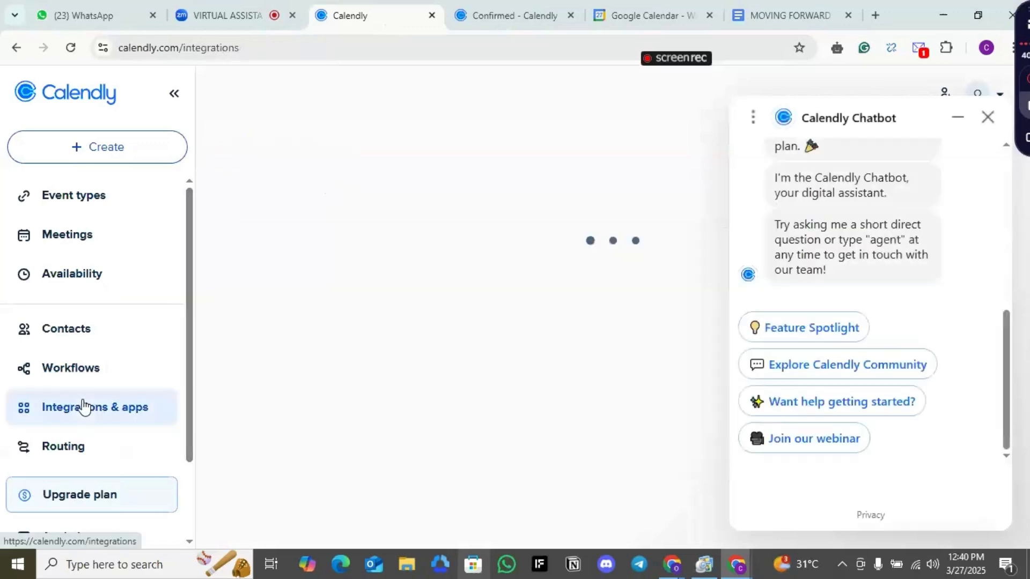
left_click(987, 117)
left_click_drag(1027, 277, 1027, 442)
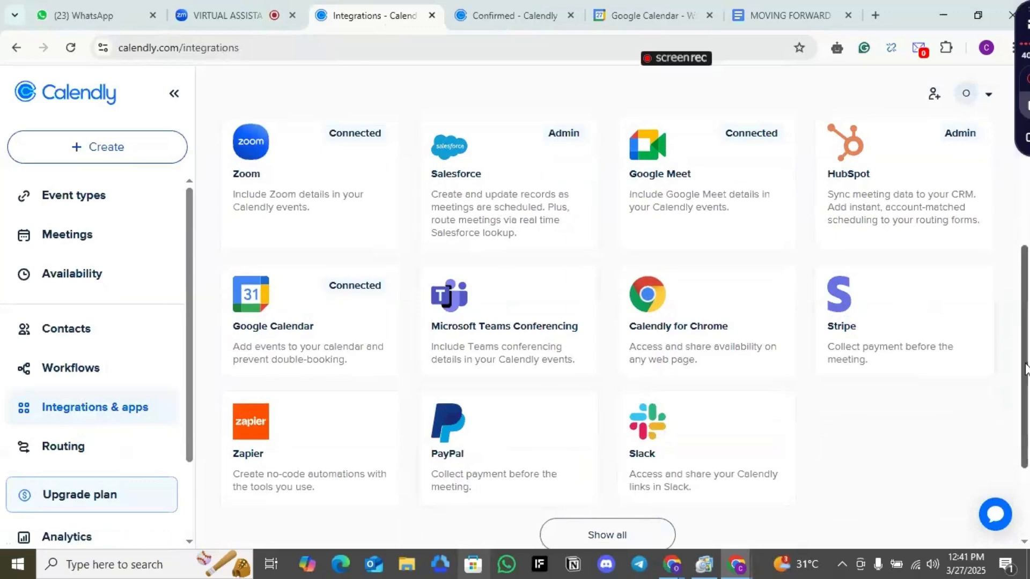
left_click_drag(1025, 370, 1023, 145)
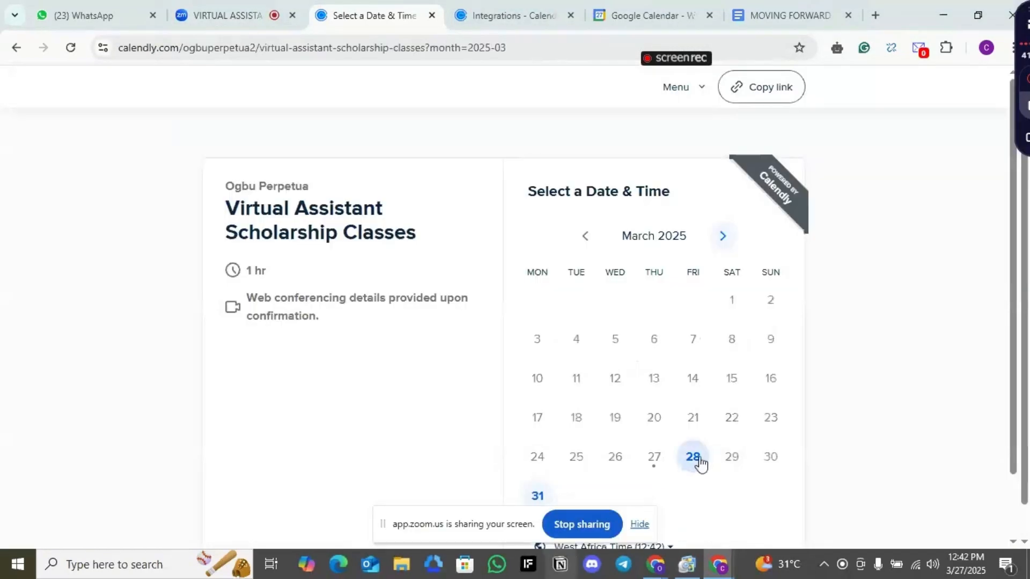
Review the Virtual Assistant Scholarship Classes booking page and its available time slots
left_click(697, 458)
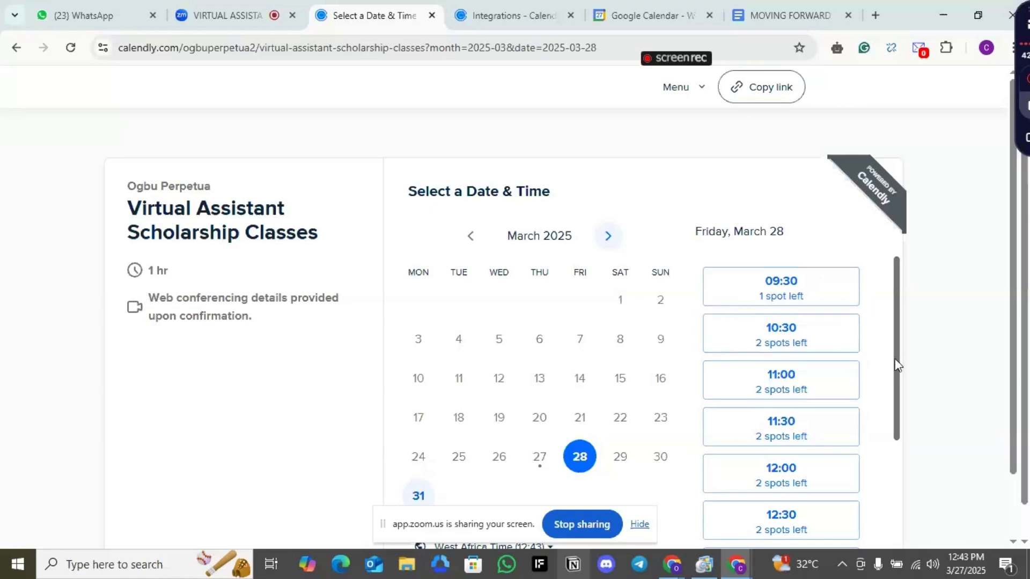
left_click_drag(895, 367, 895, 368)
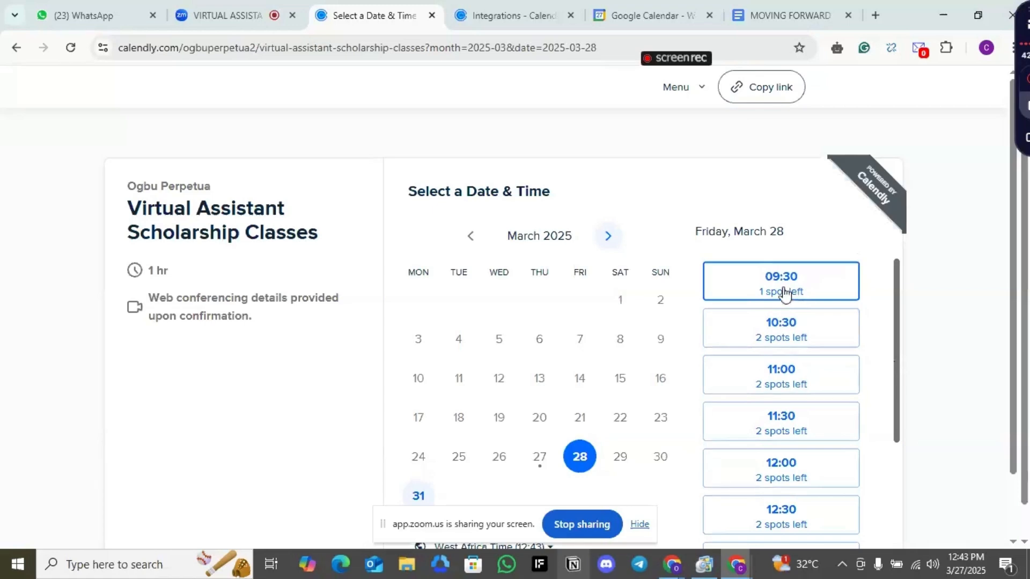
left_click(274, 7)
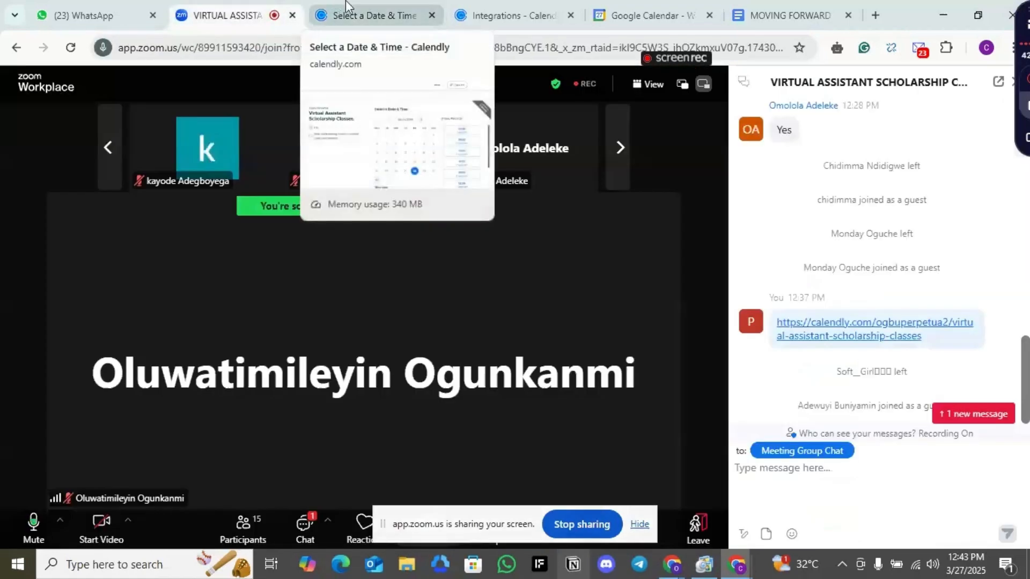
left_click(356, 12)
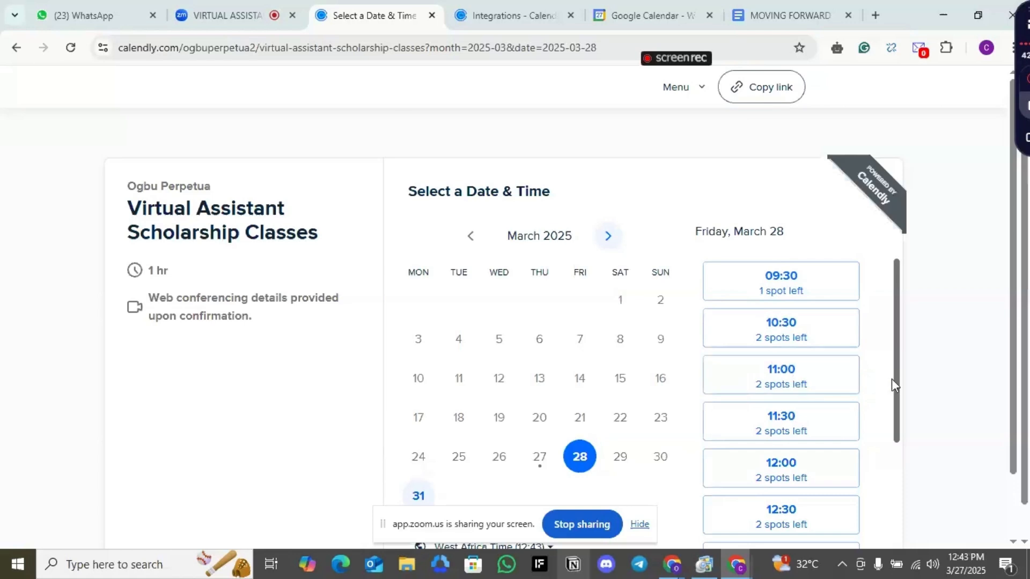
left_click_drag(895, 384, 896, 380)
Hide the screen-sharing bar and close the booking page tab, returning to the Zoom meeting tab
left_click(639, 525)
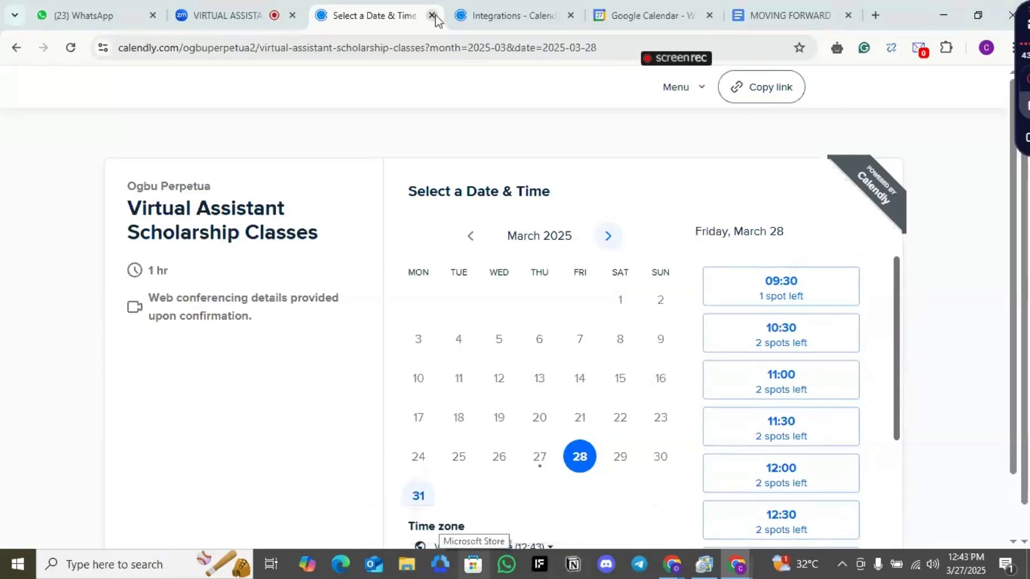
left_click(433, 17)
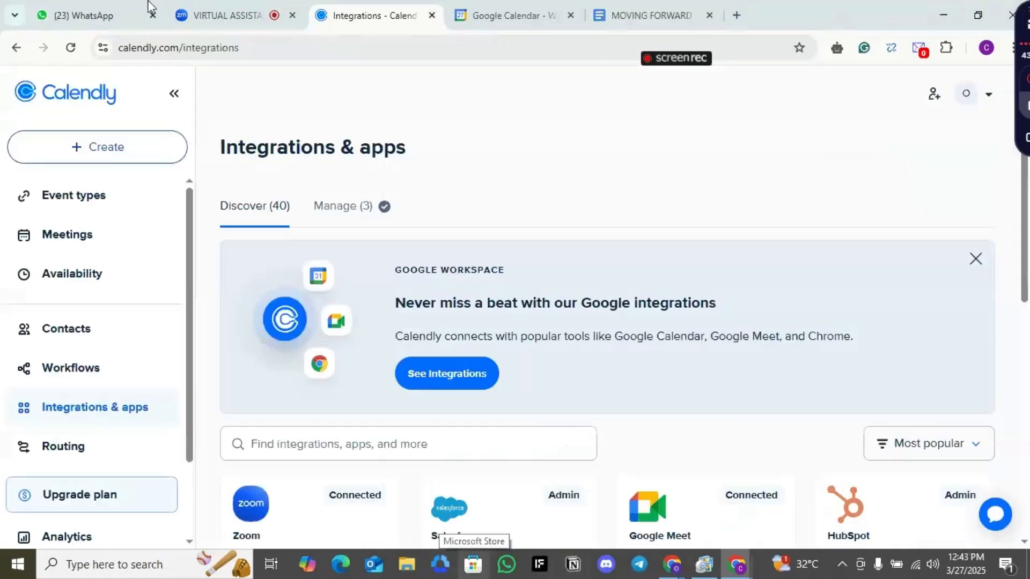
left_click(267, 7)
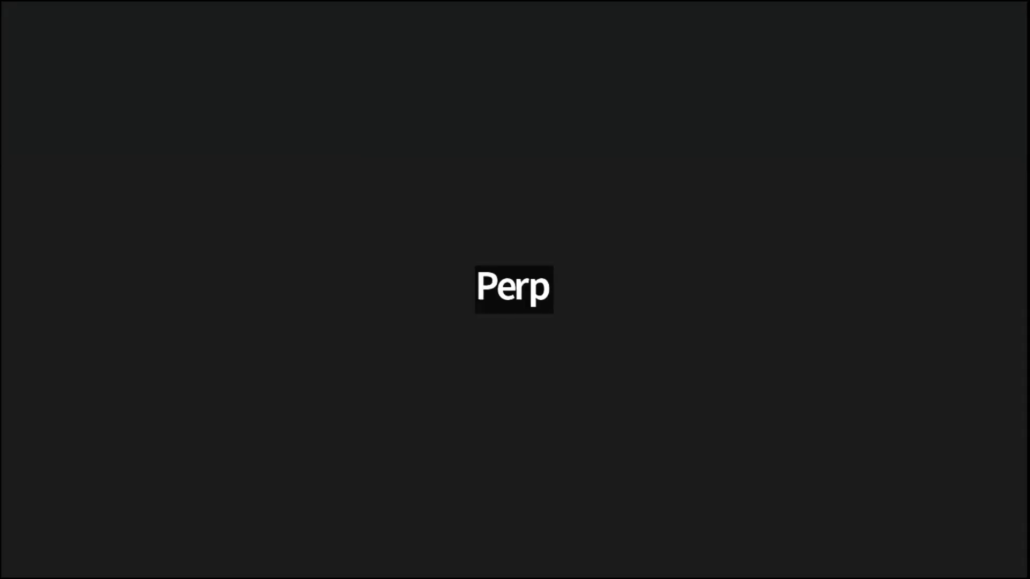